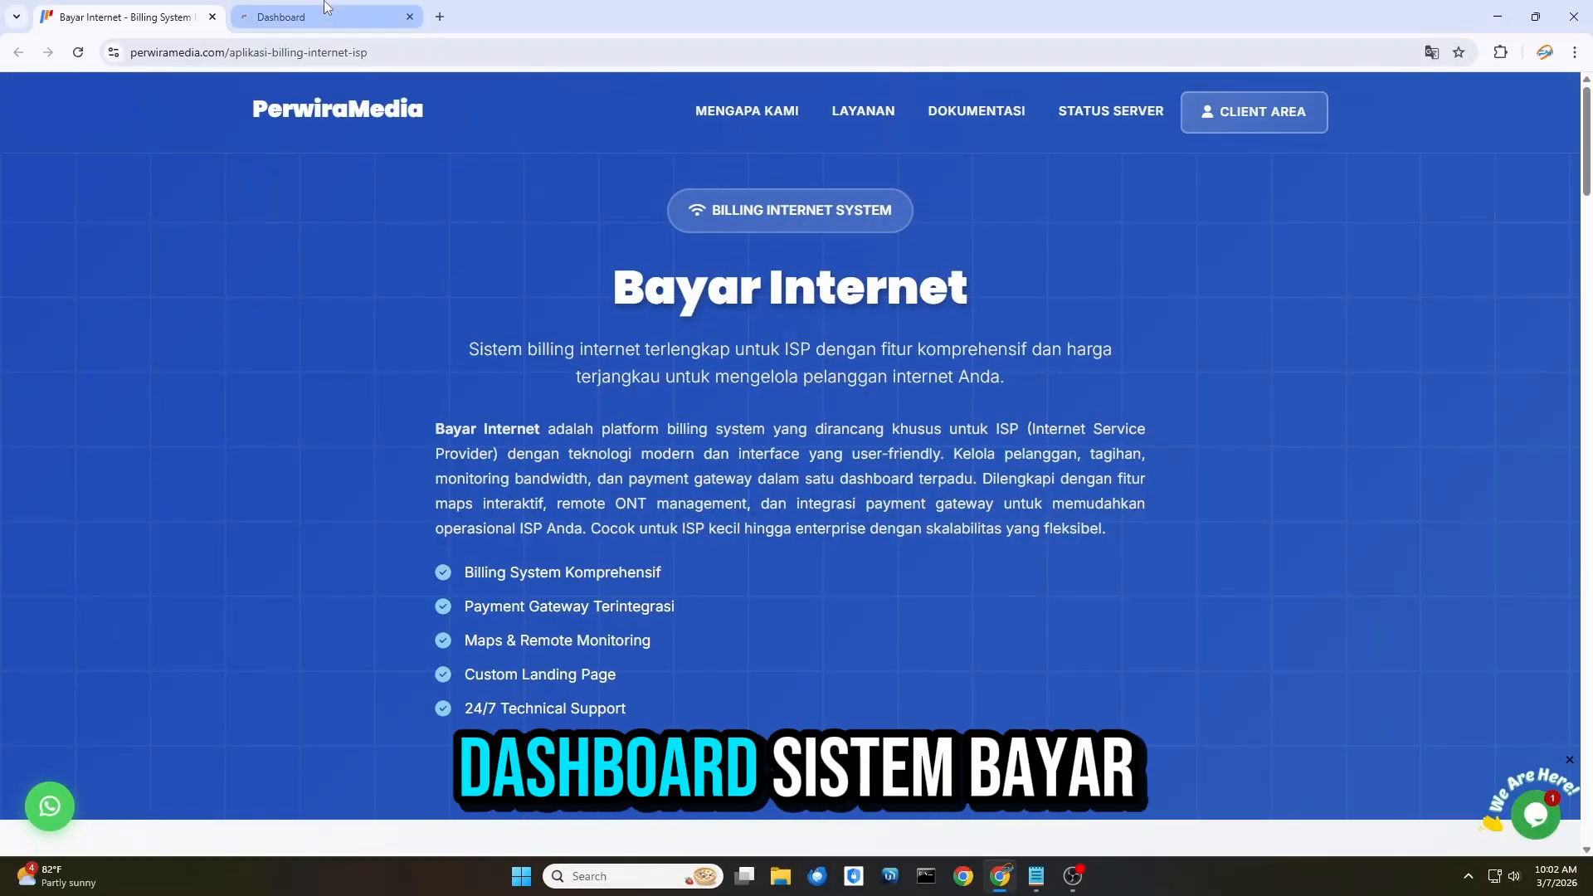
Open the customer list in the Bayar Internet admin dashboard and bring up the GenieACS integration details for the listed customer.
click(297, 18)
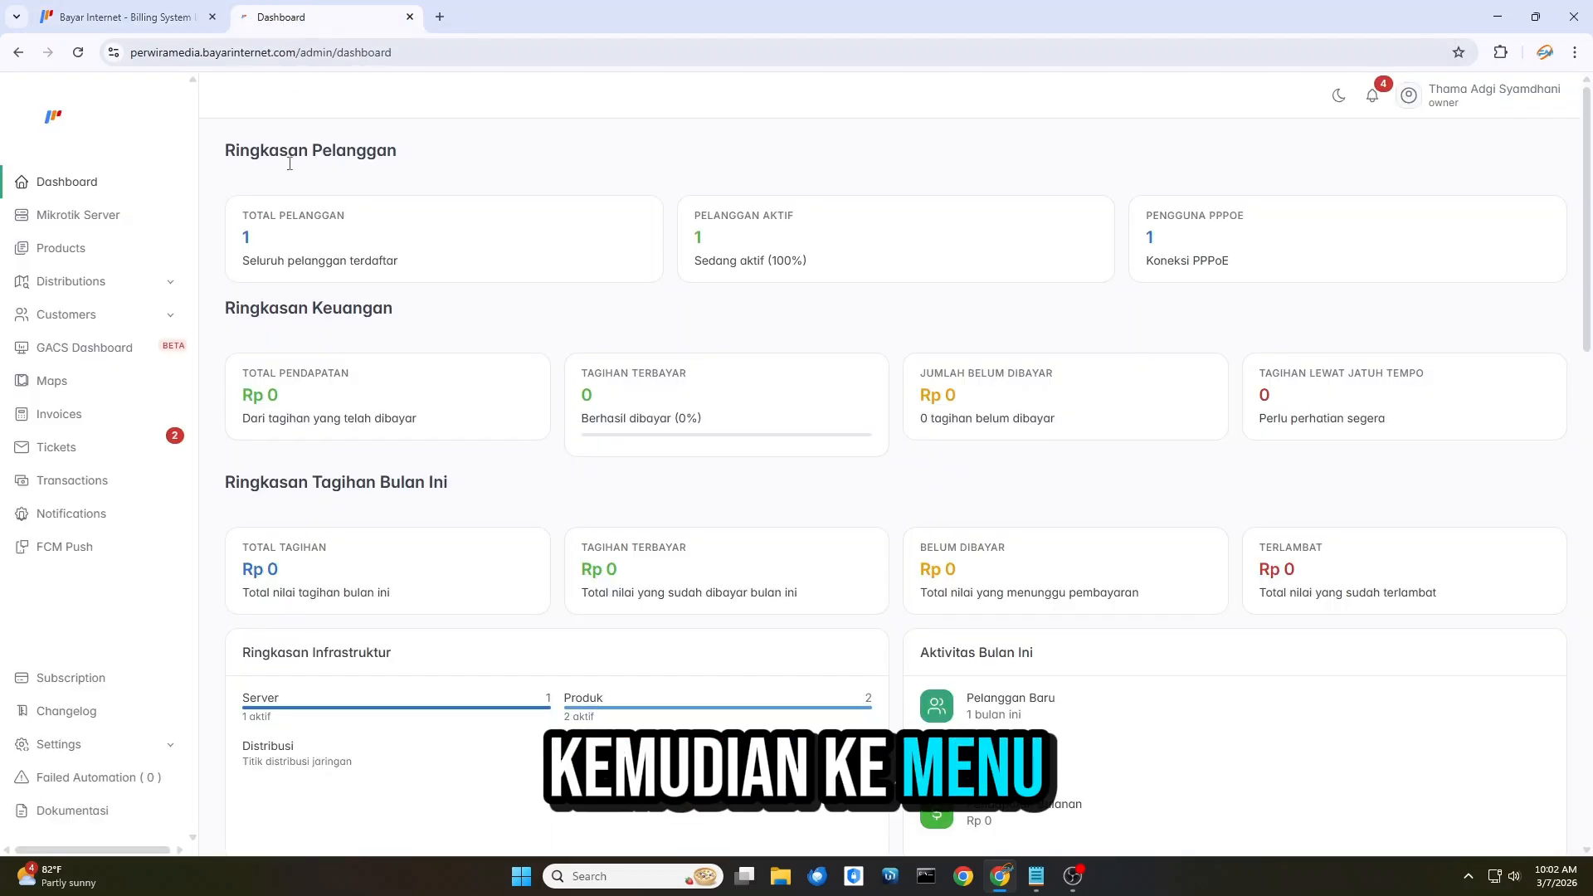
click(129, 317)
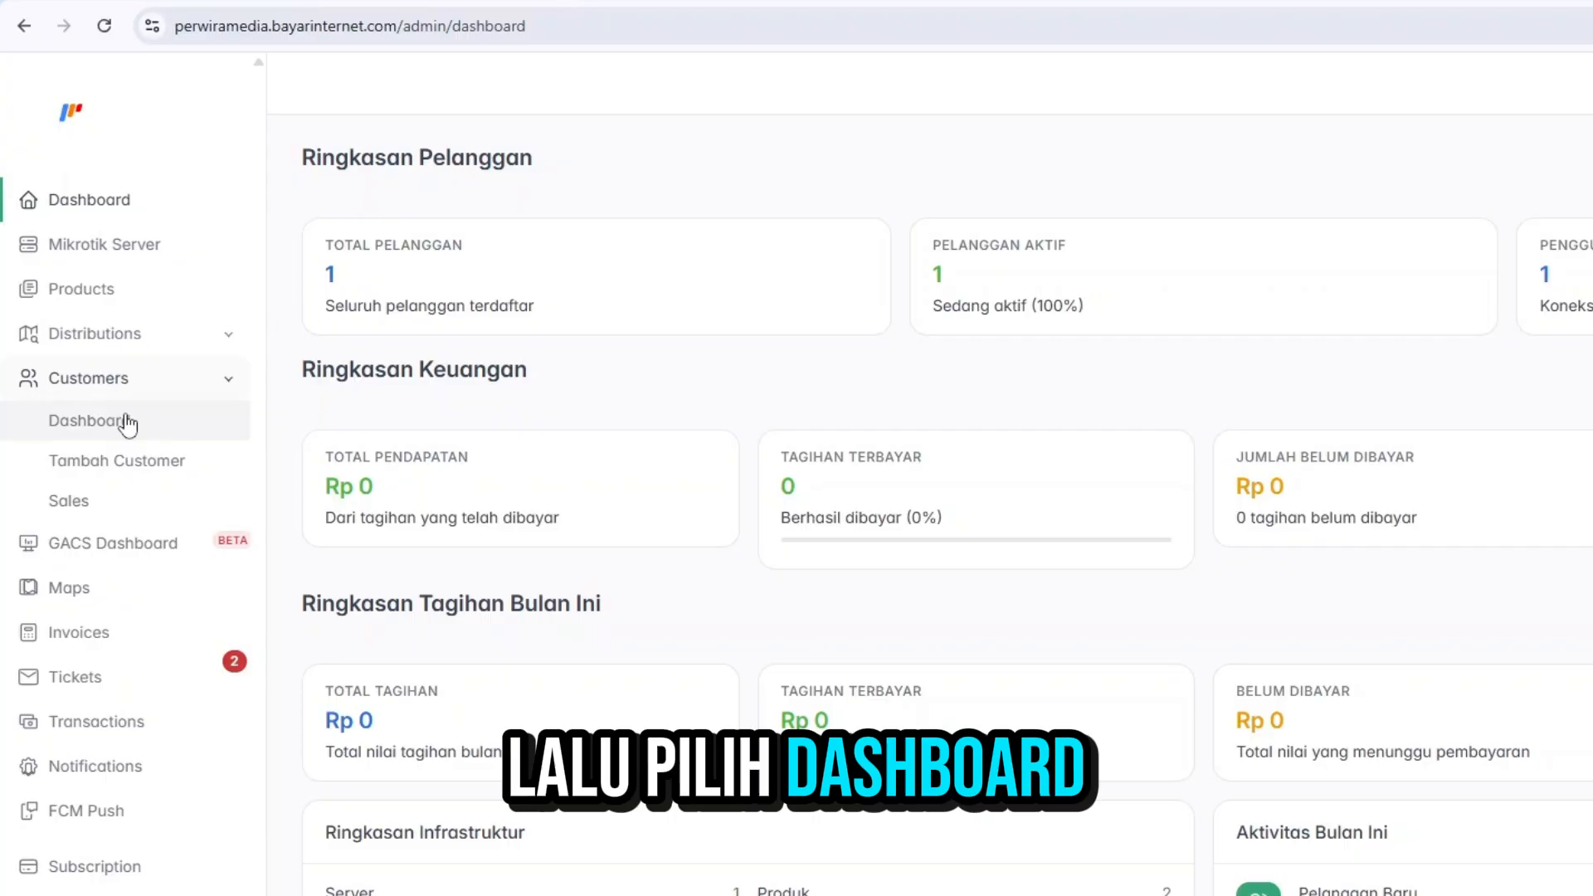
click(127, 423)
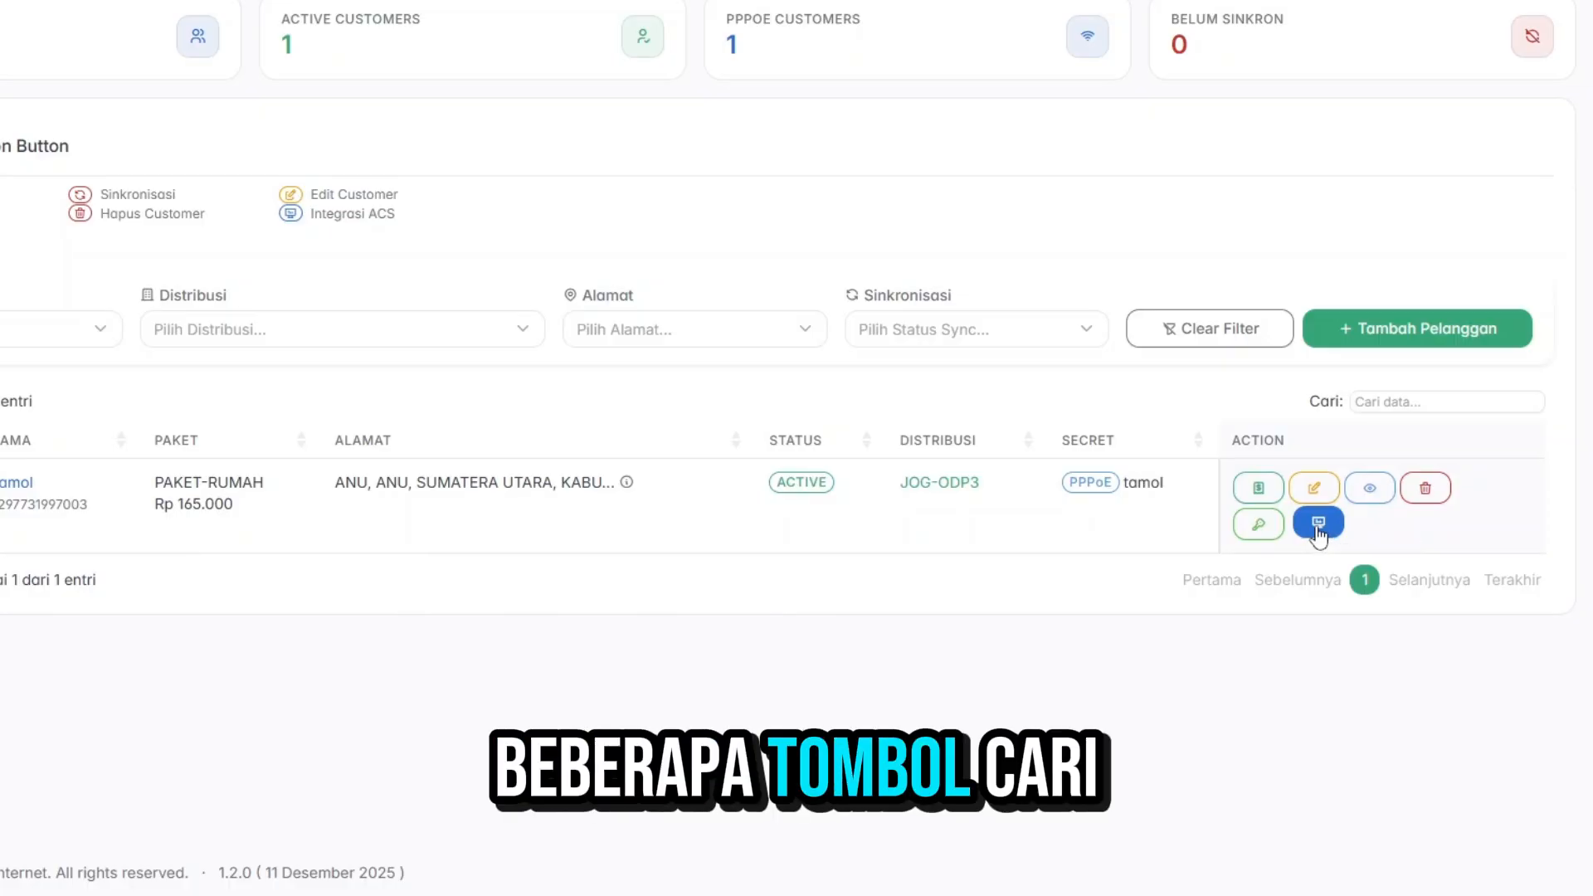
click(1318, 524)
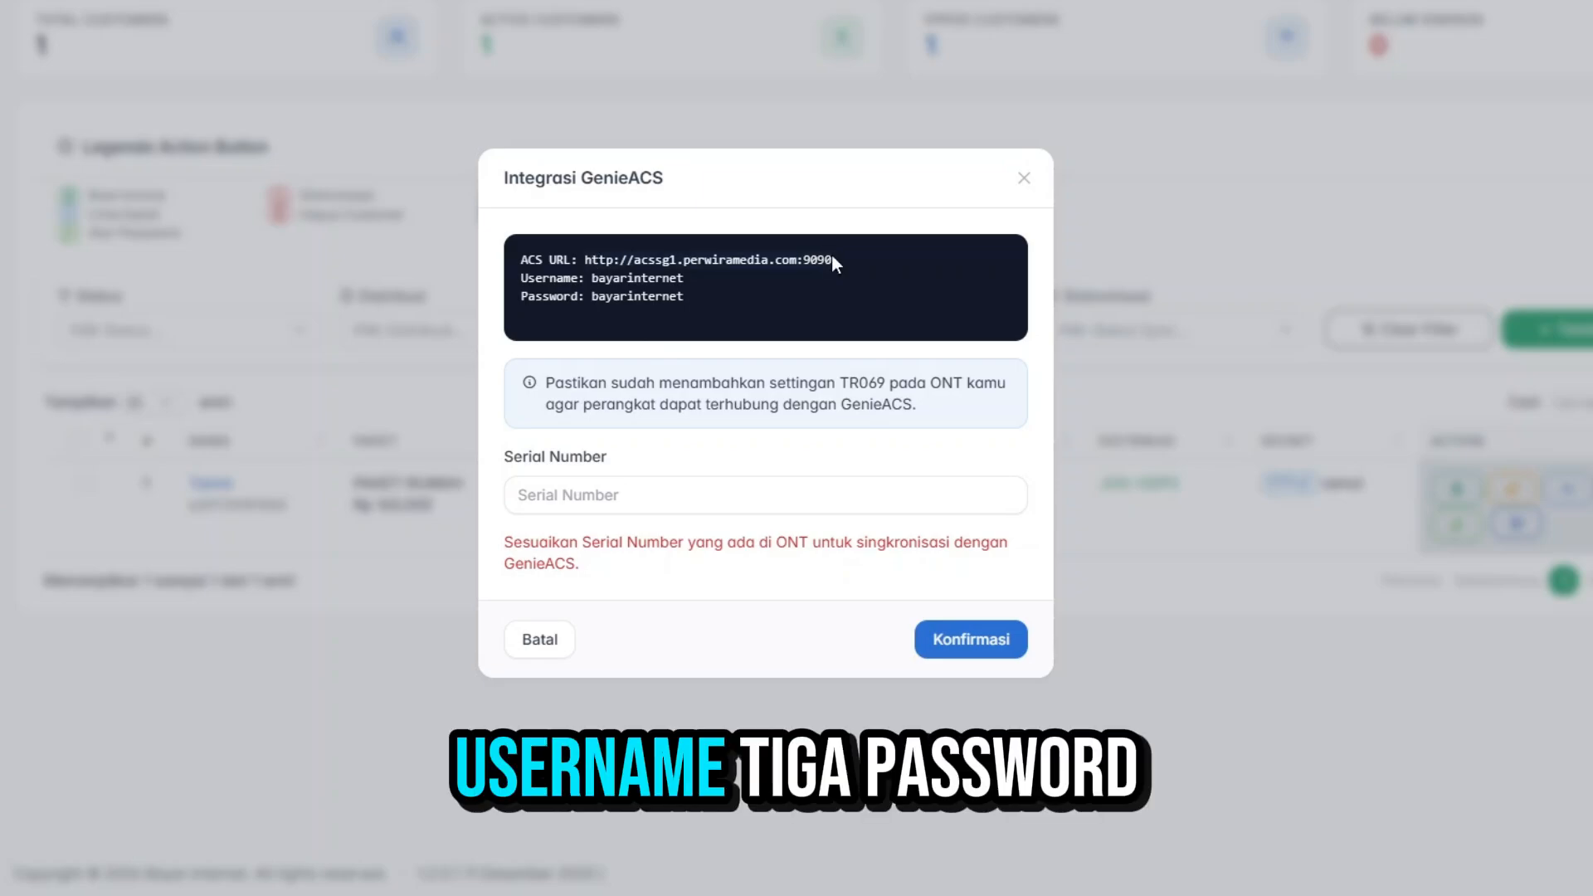
Copy the ACS URL, username and password from the GenieACS integration details into a Notepad note, and close the details.
click(1048, 894)
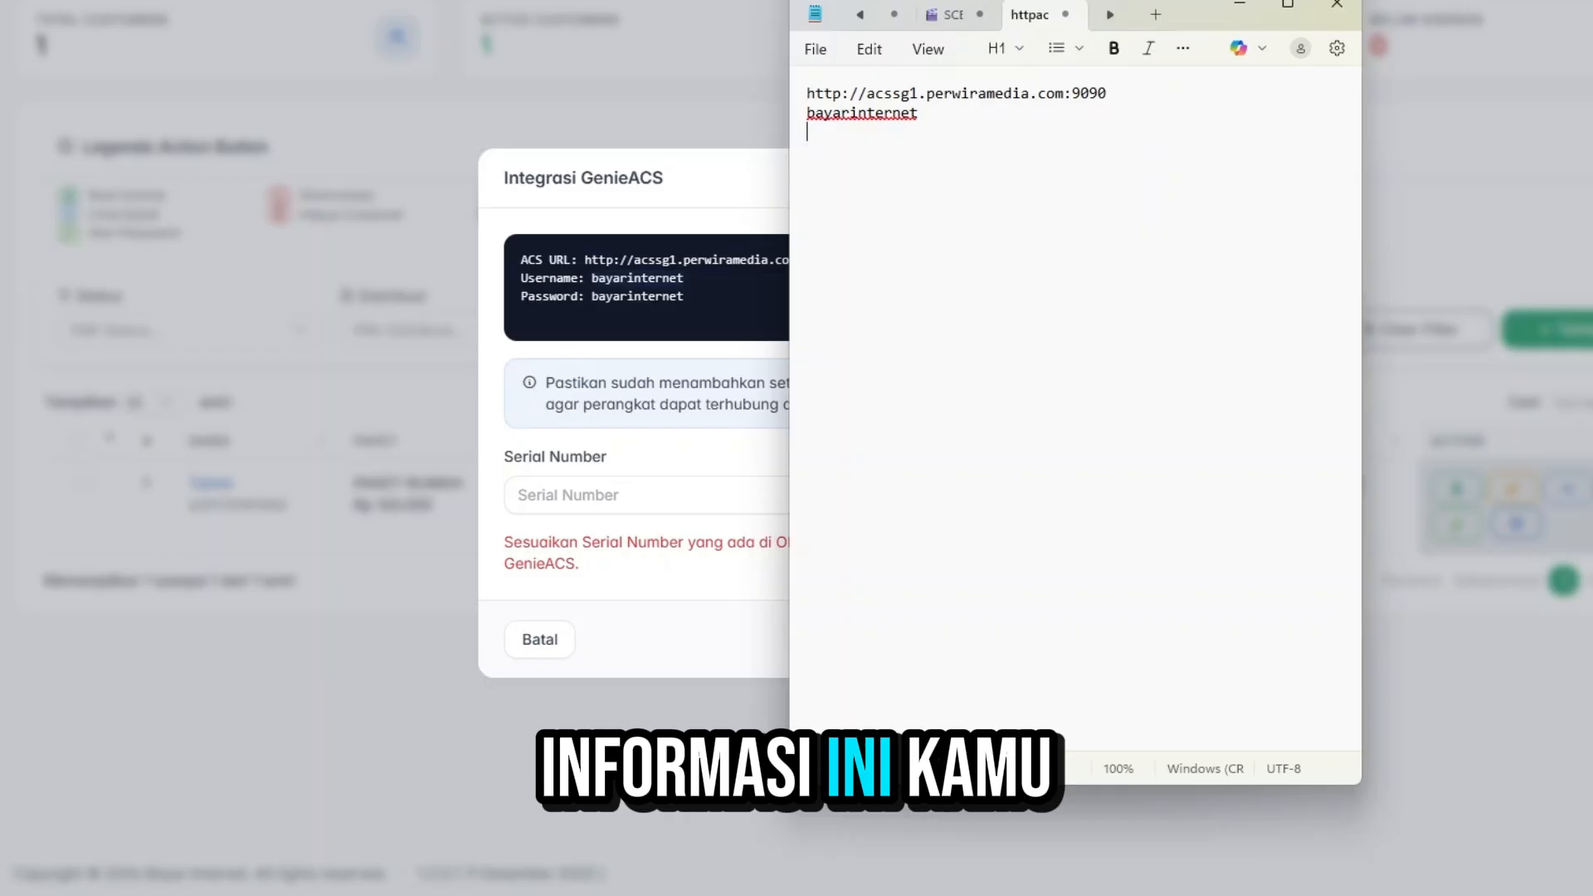
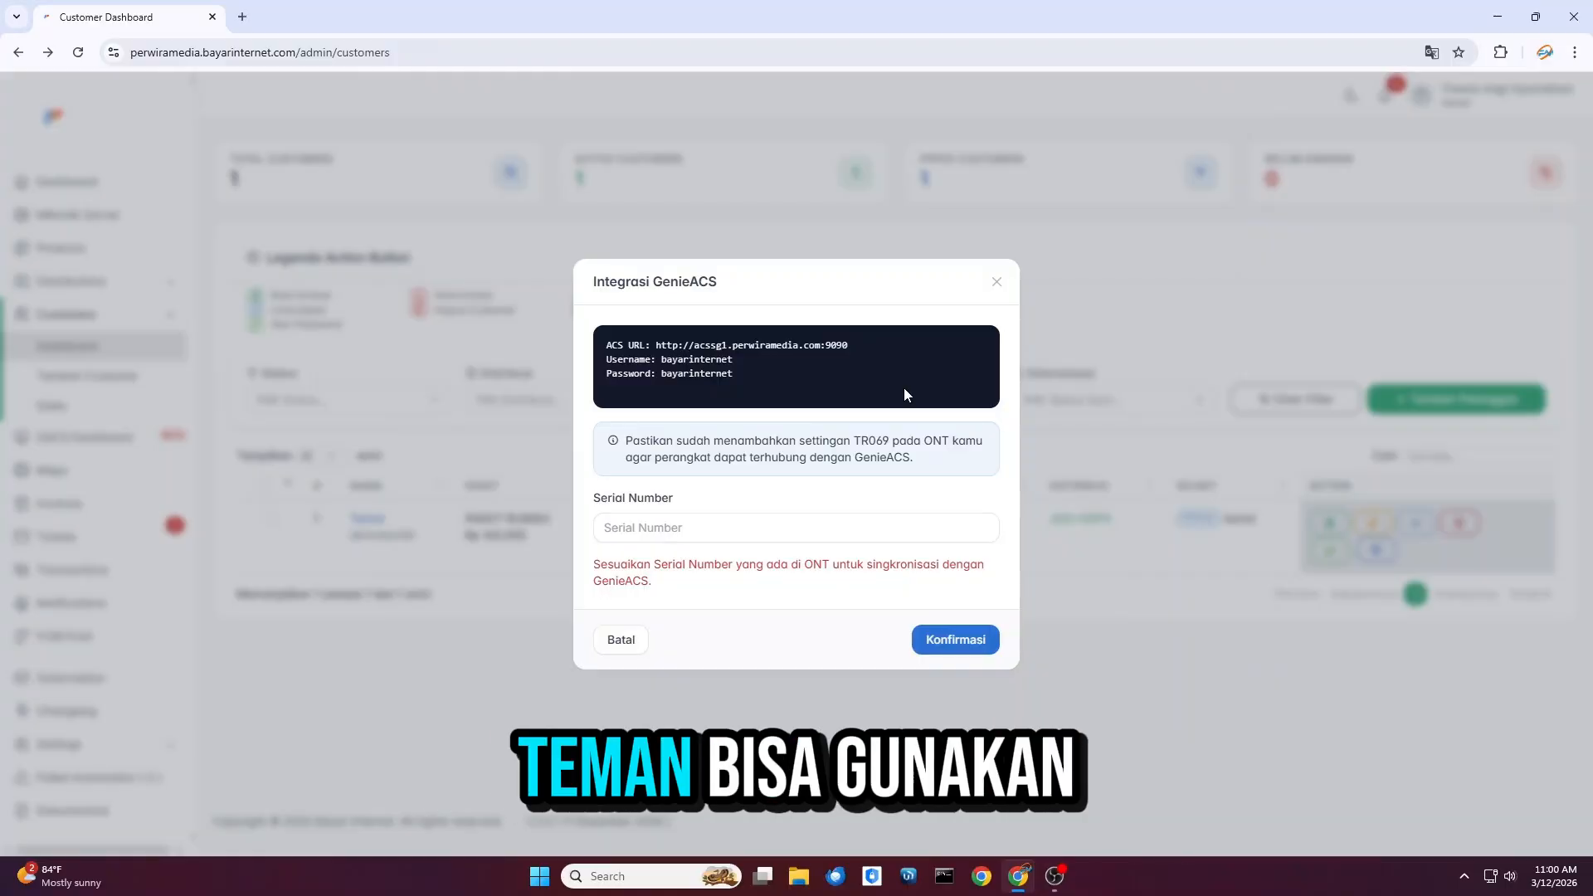
click(996, 283)
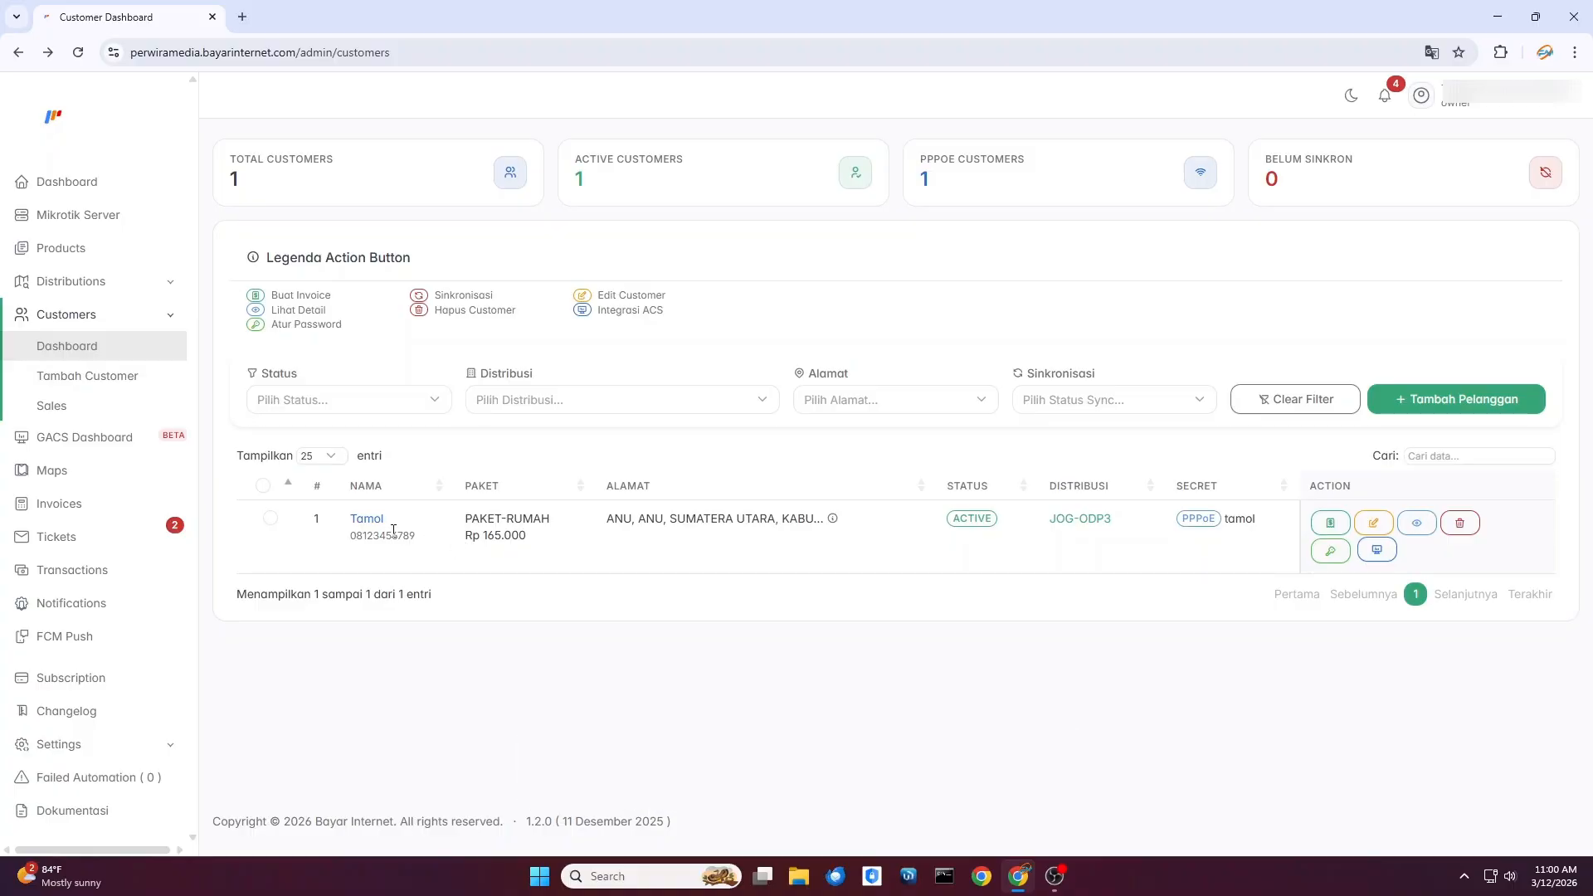
Open the customer's details, access their F609 router remotely, and log in as admin with the router password.
click(365, 519)
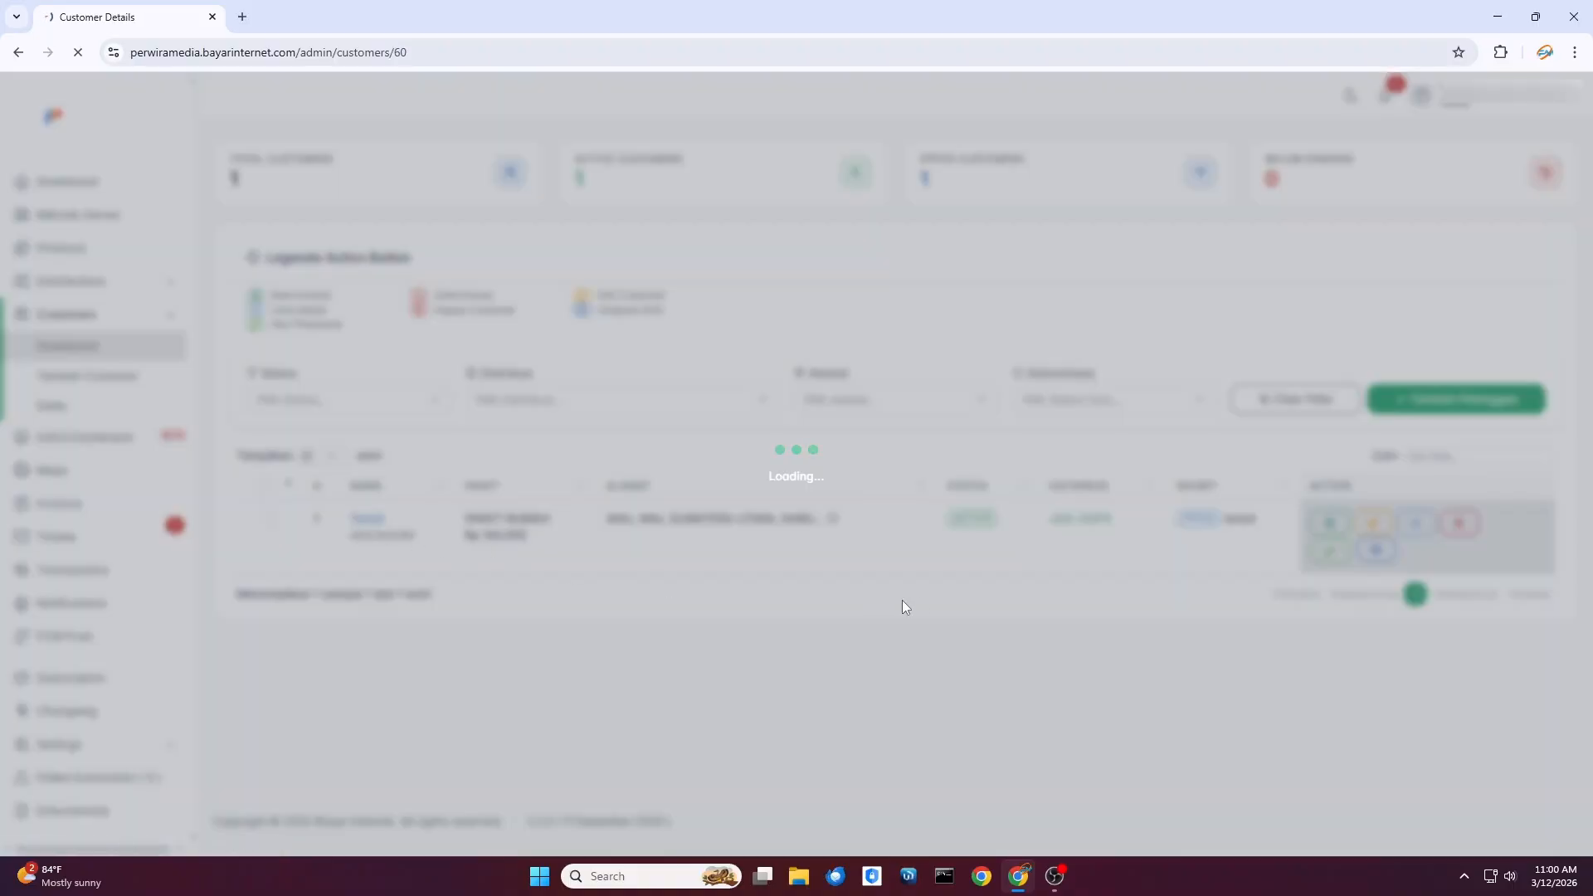
scroll(1145, 544, down, 4)
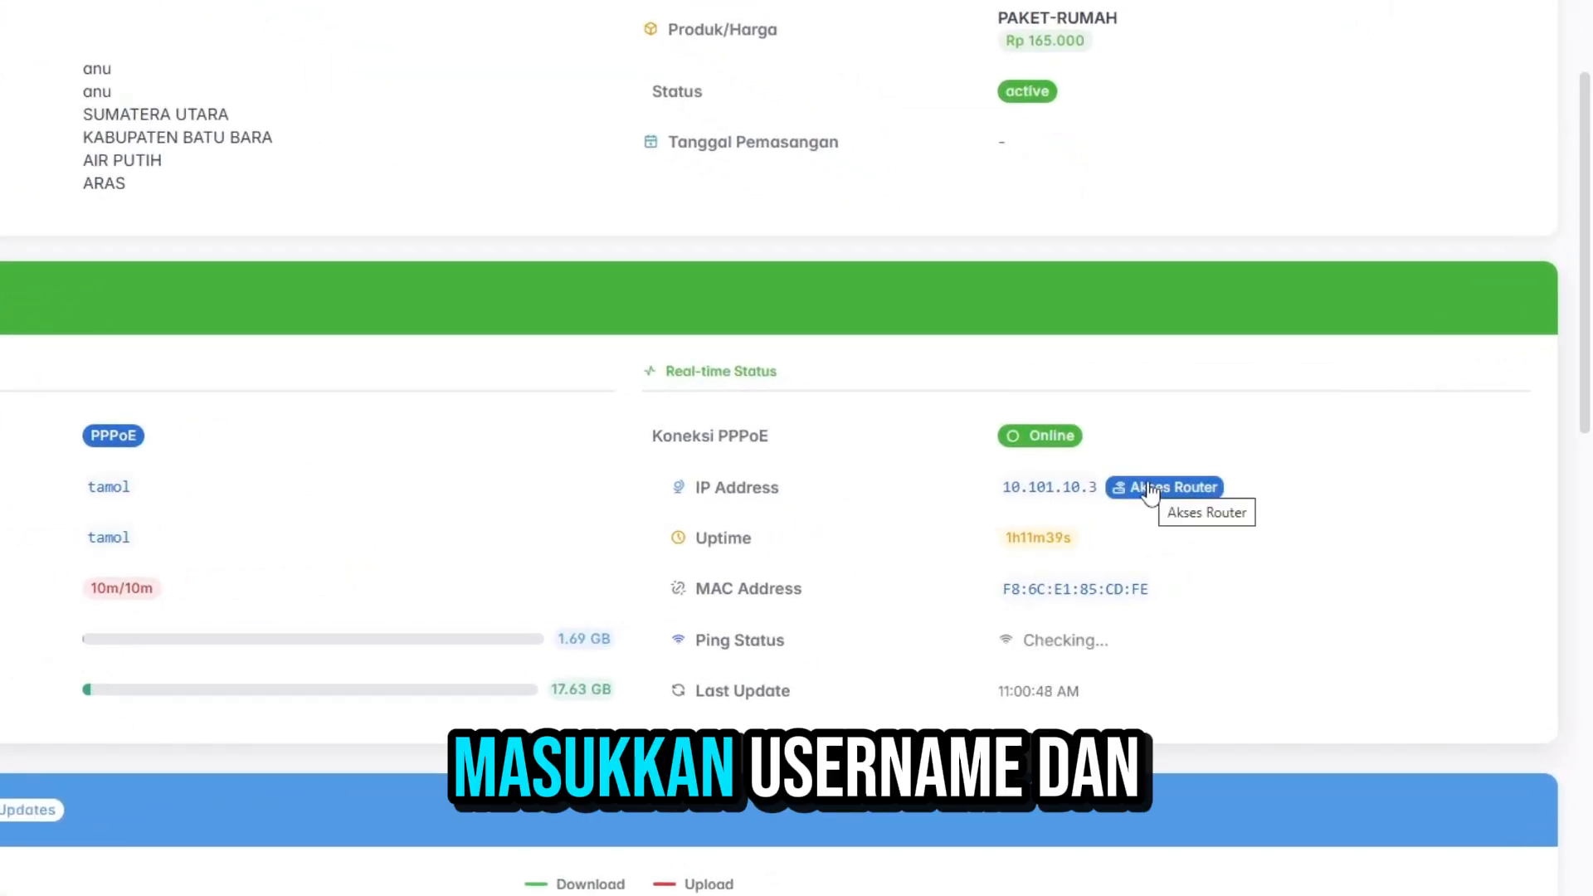
click(1149, 490)
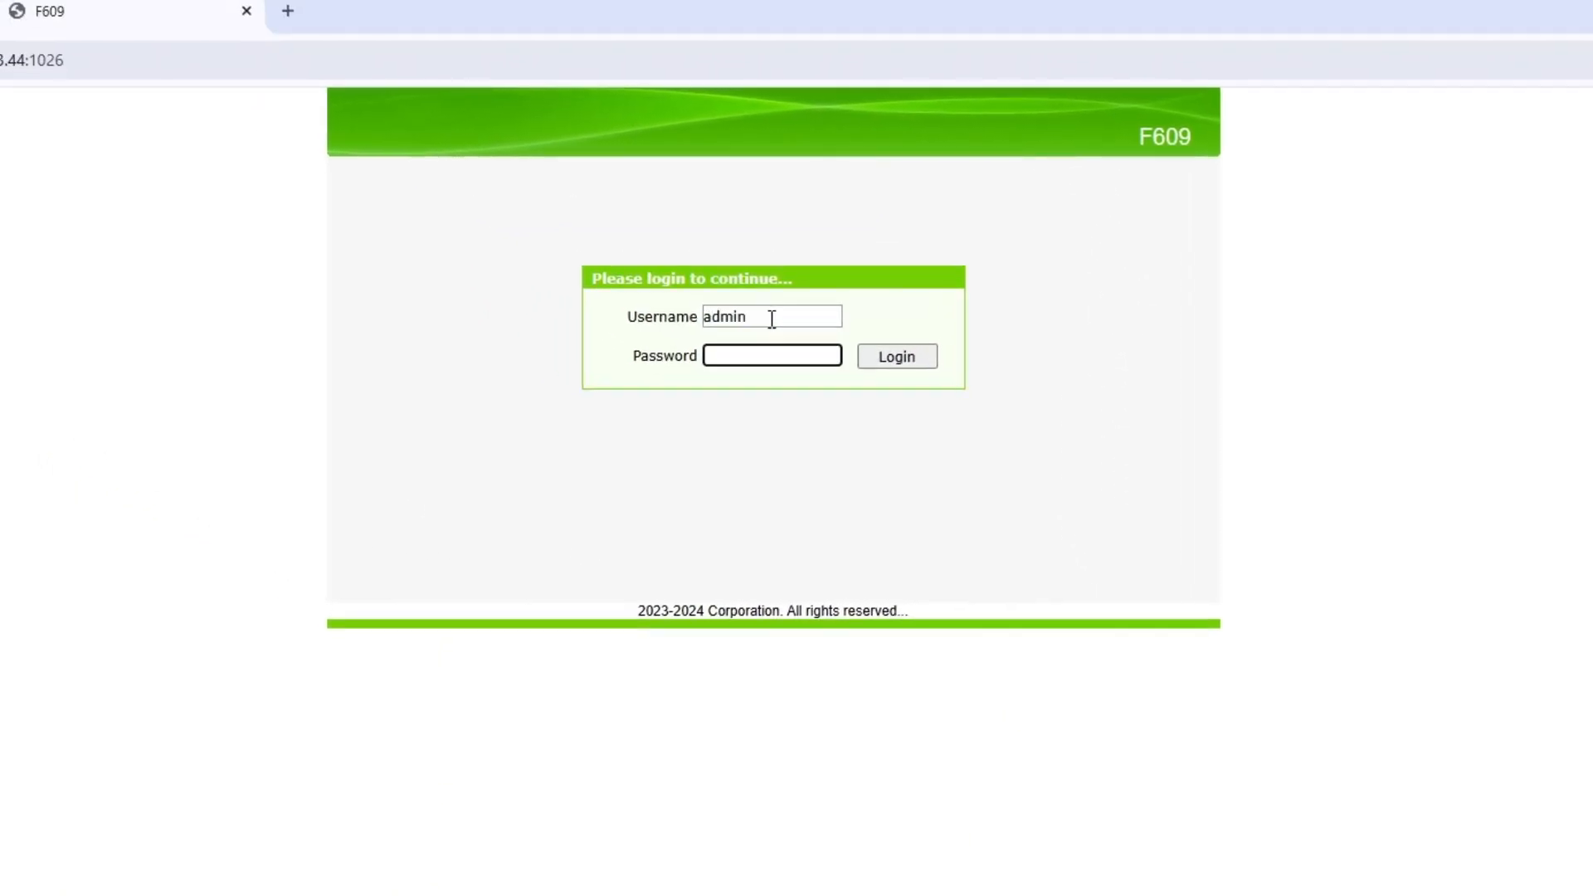
key(Return)
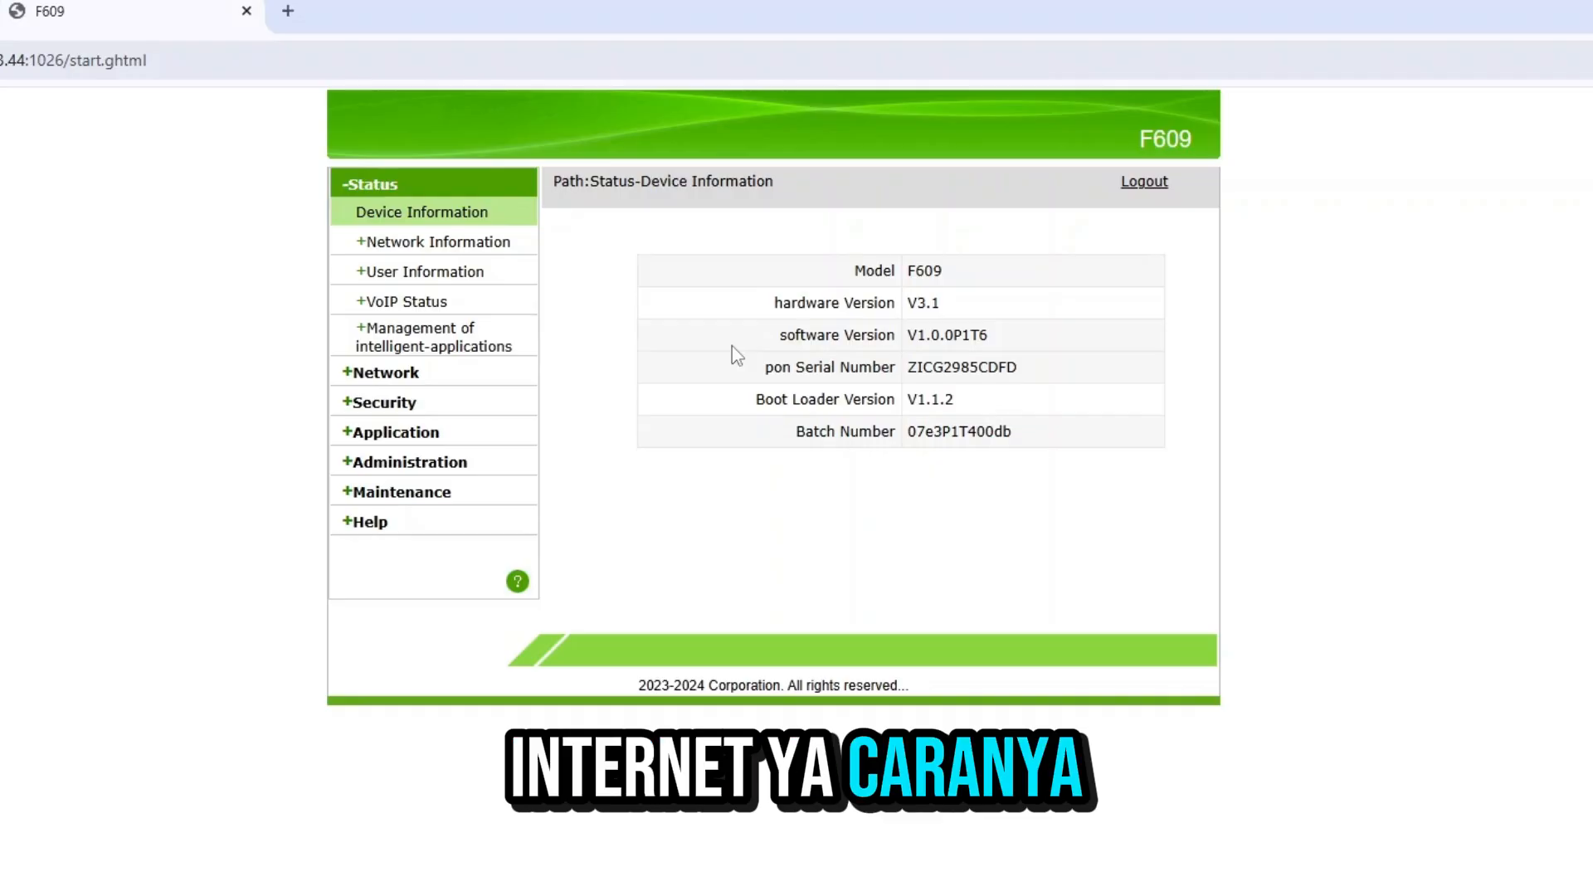
Examine the settings of the existing WAN connection 2_INTERNET_R_VID_2806 in the router's network configuration.
click(366, 380)
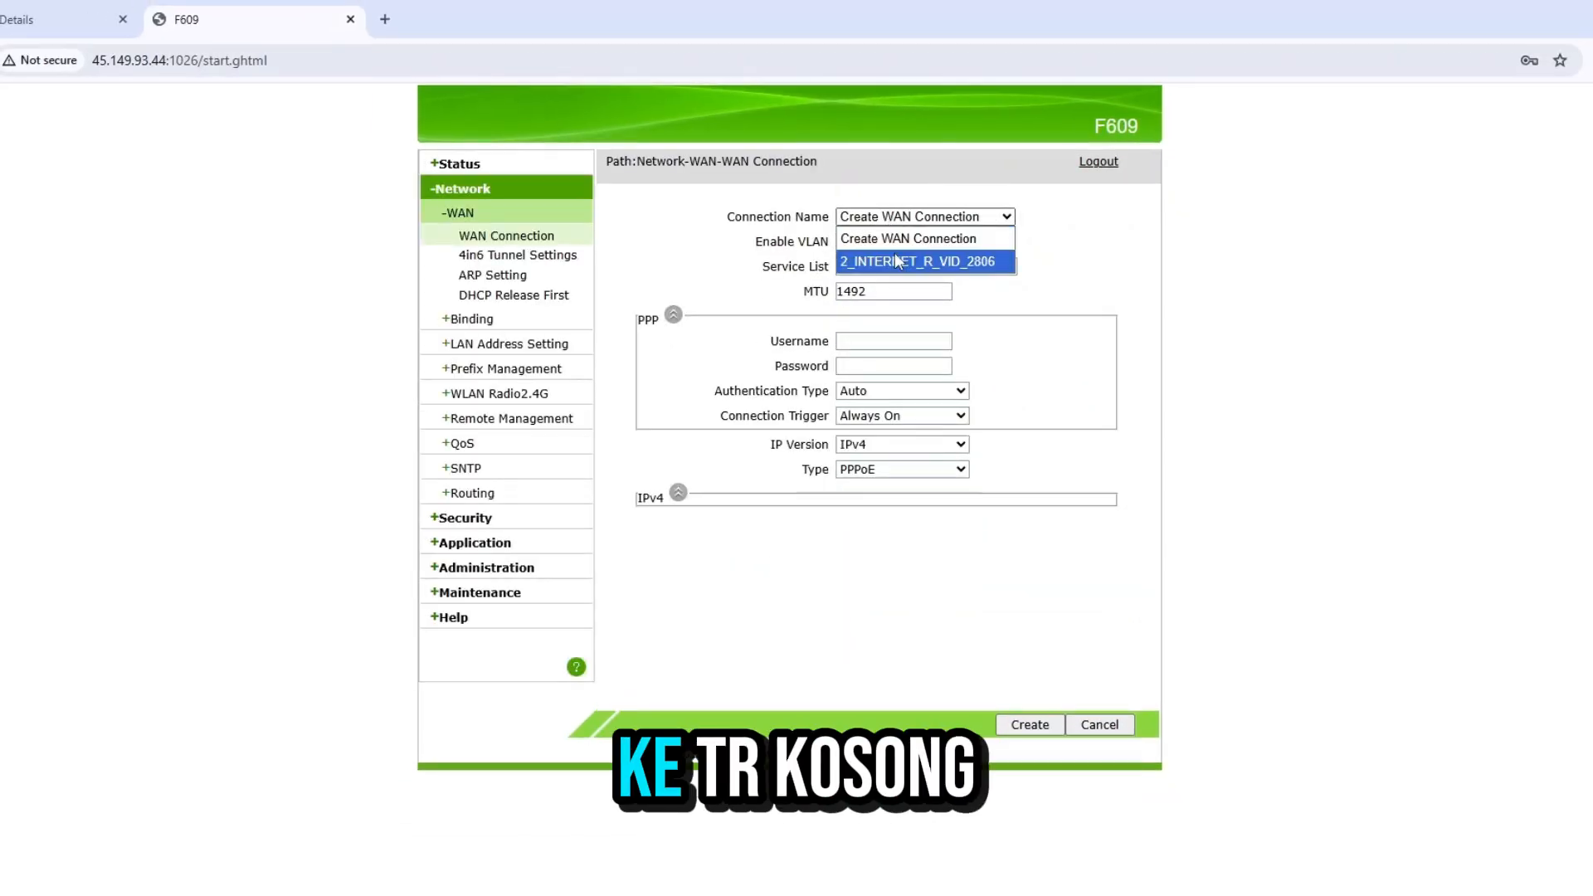
click(895, 256)
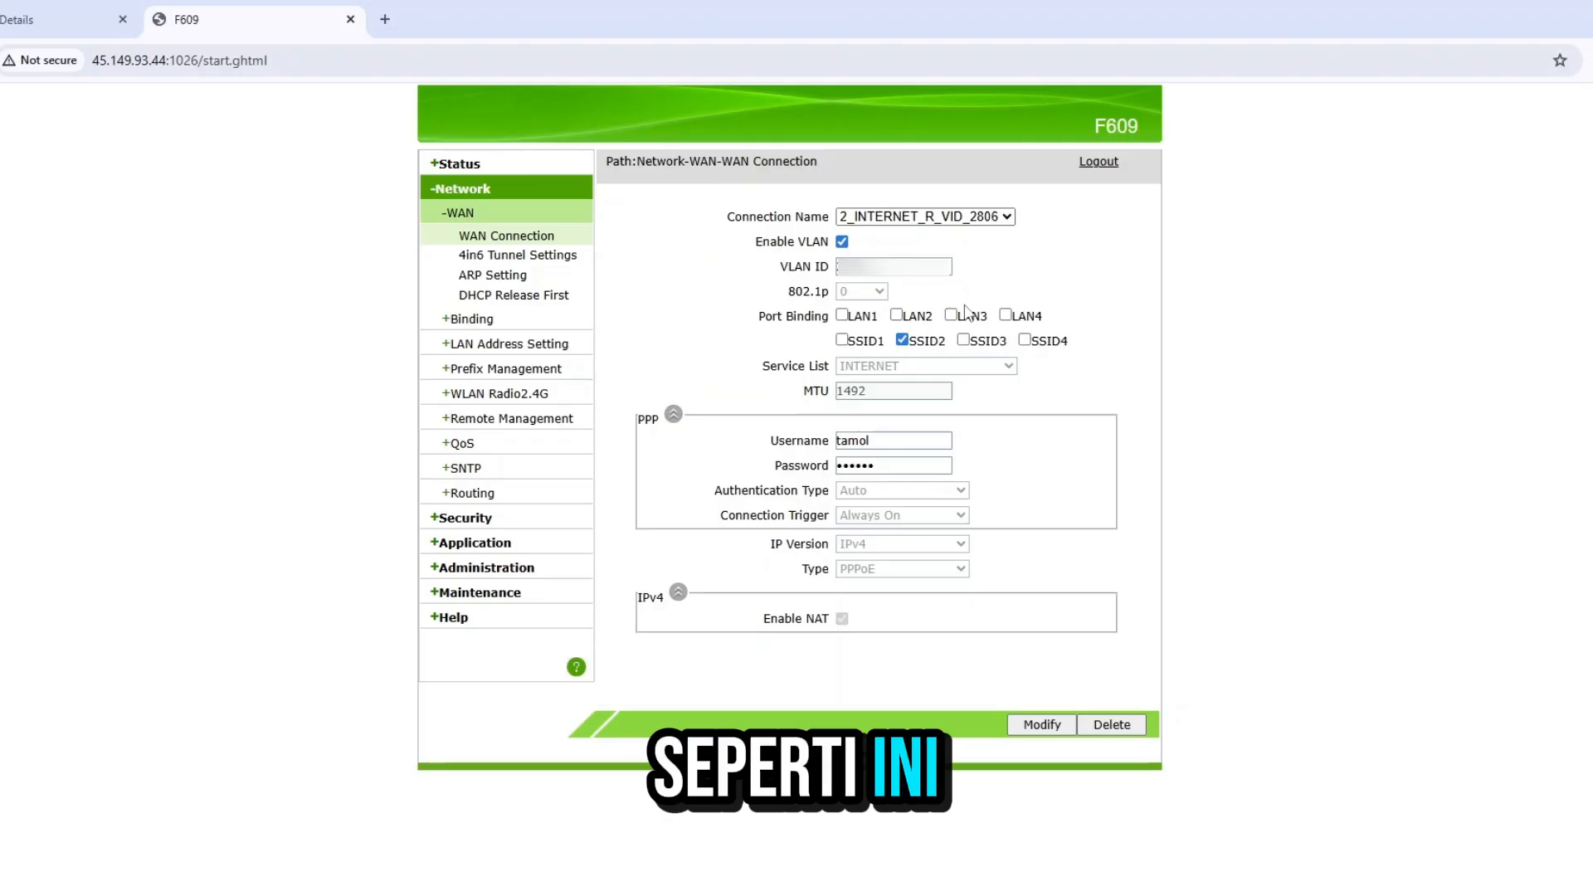
Start a new WAN connection with VLAN enabled, VLAN ID 2806 and the TR069_INTERNET service.
click(917, 217)
click(903, 238)
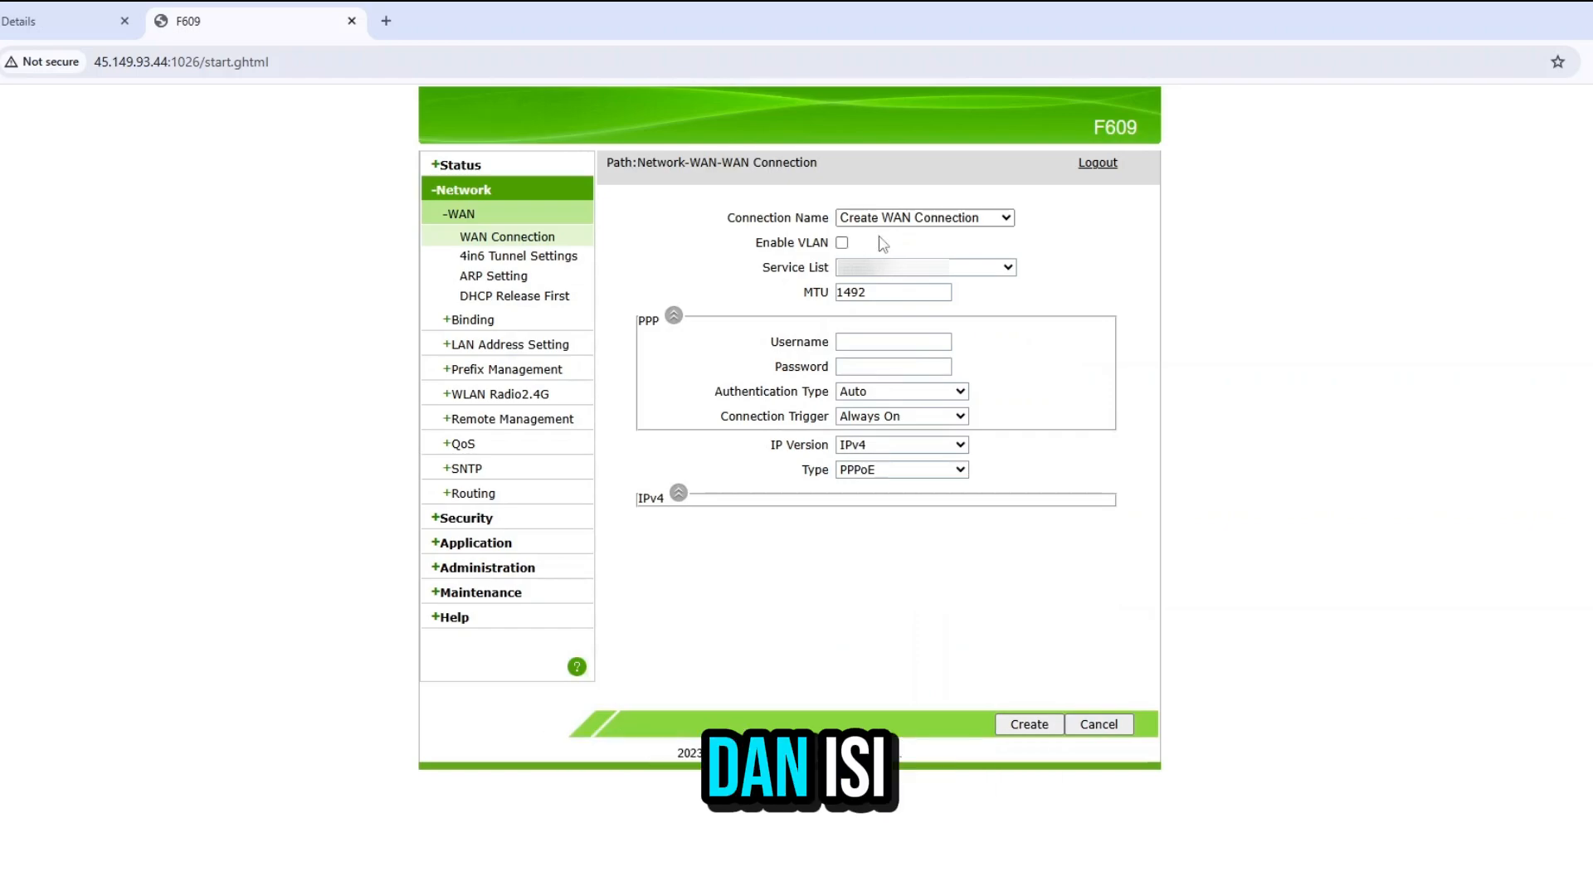
click(842, 243)
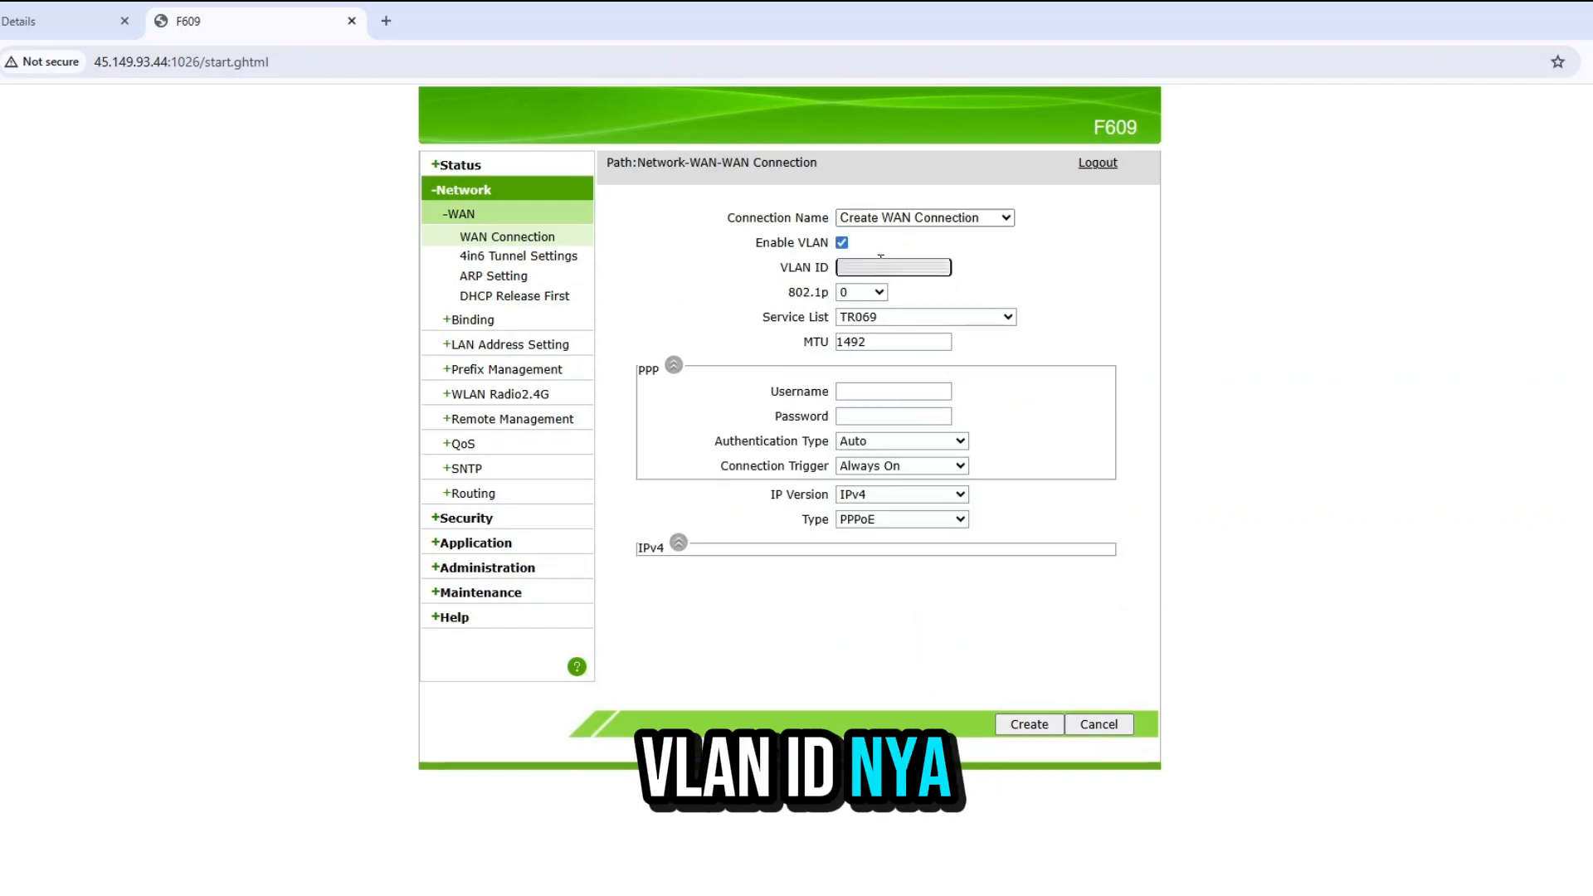
click(918, 319)
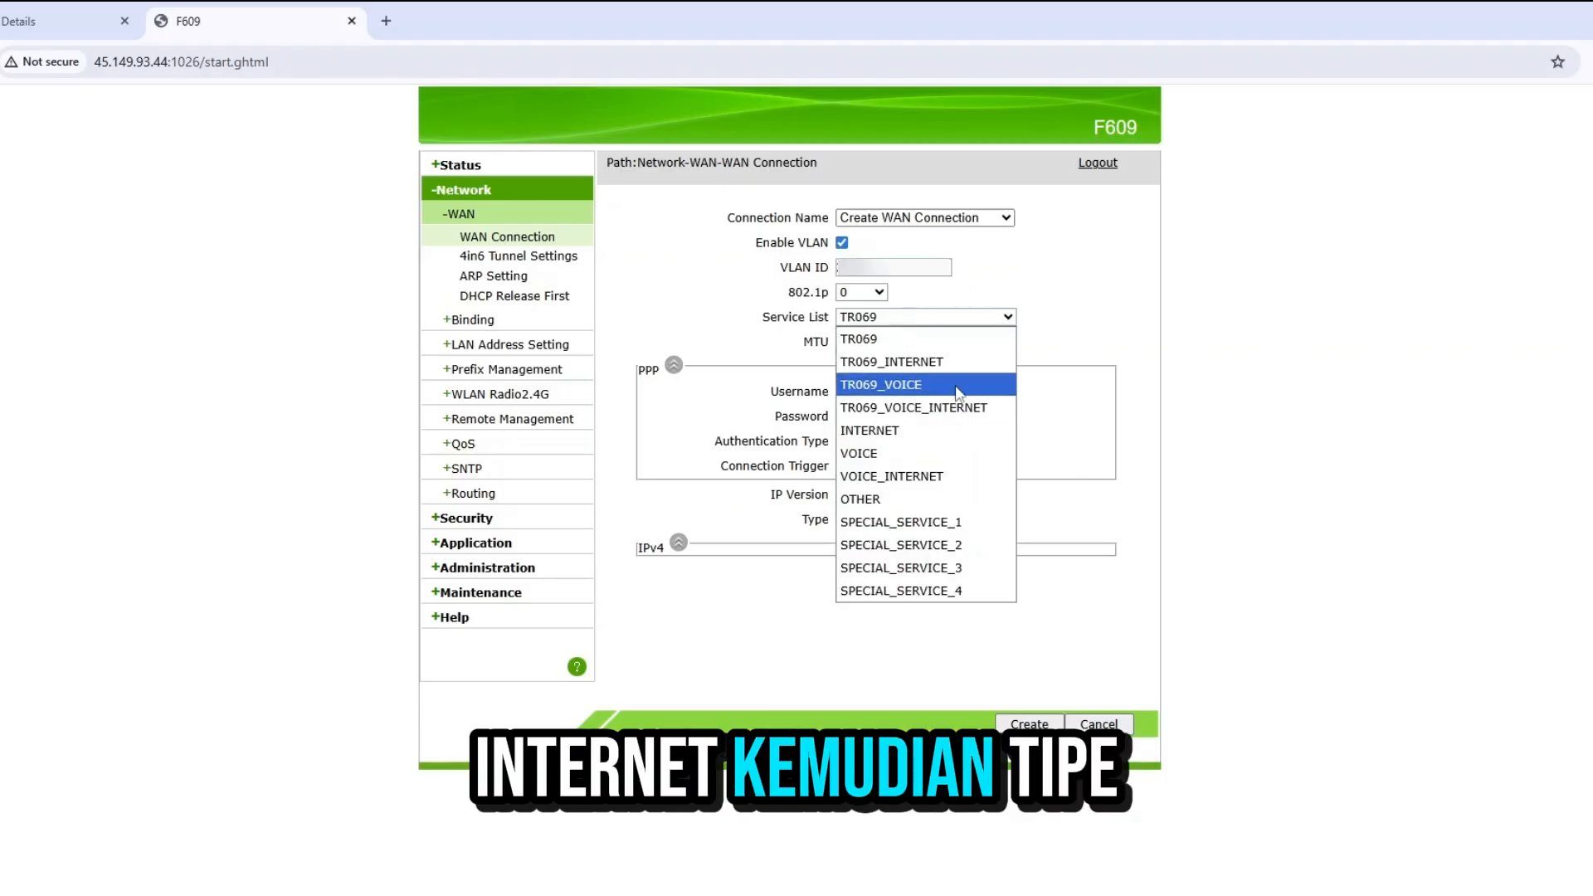
click(915, 369)
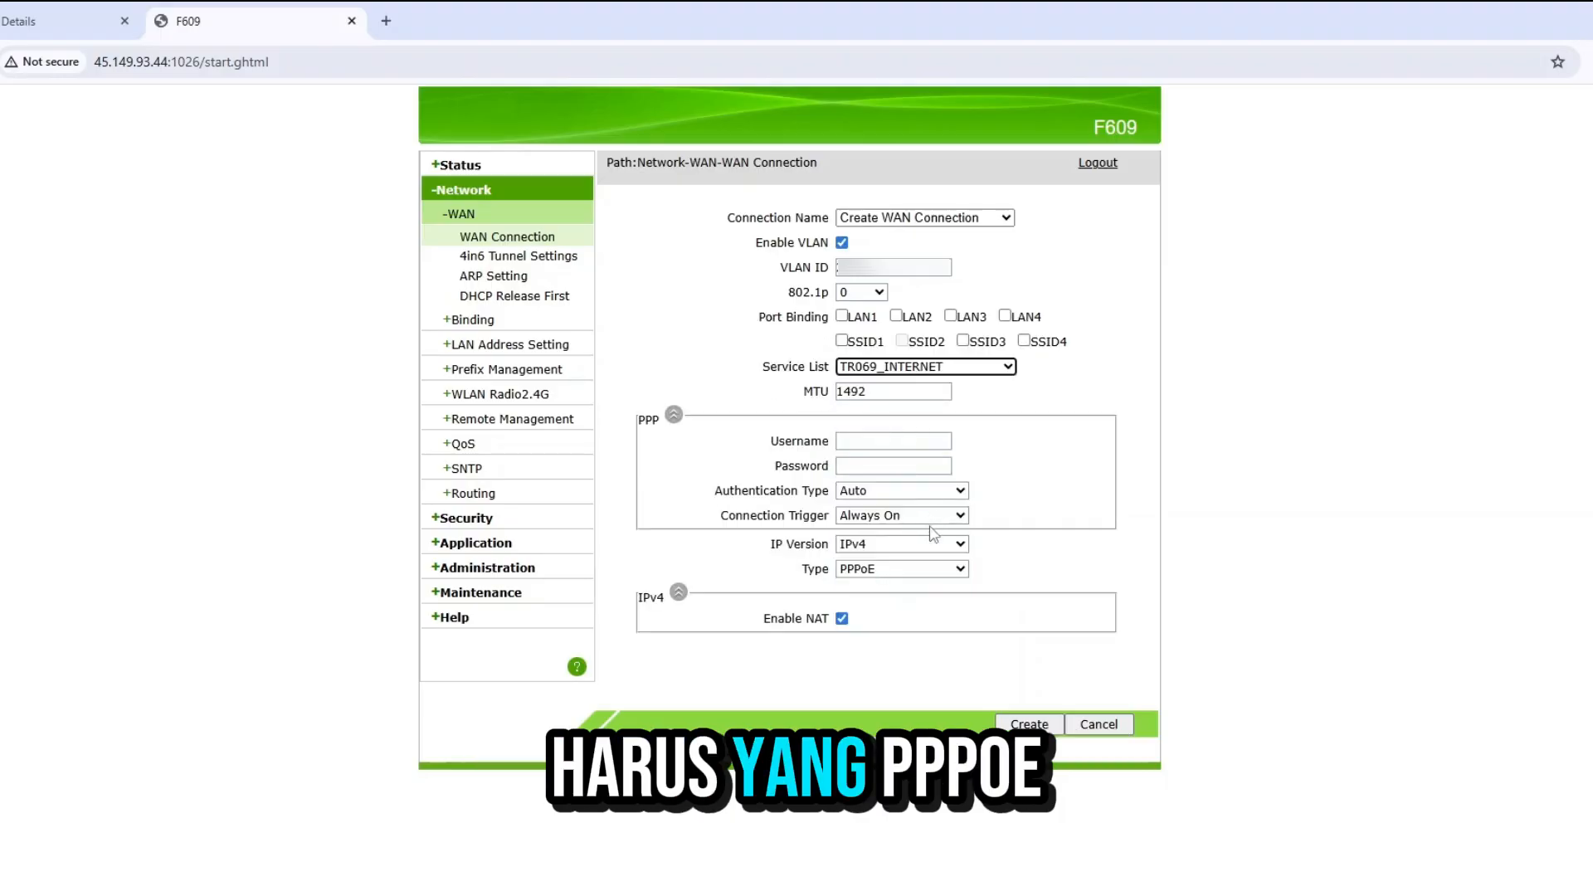
Set the new connection's type to PPPoE and bind it to LAN1, LAN2, LAN3, LAN4 and SSID1.
click(892, 571)
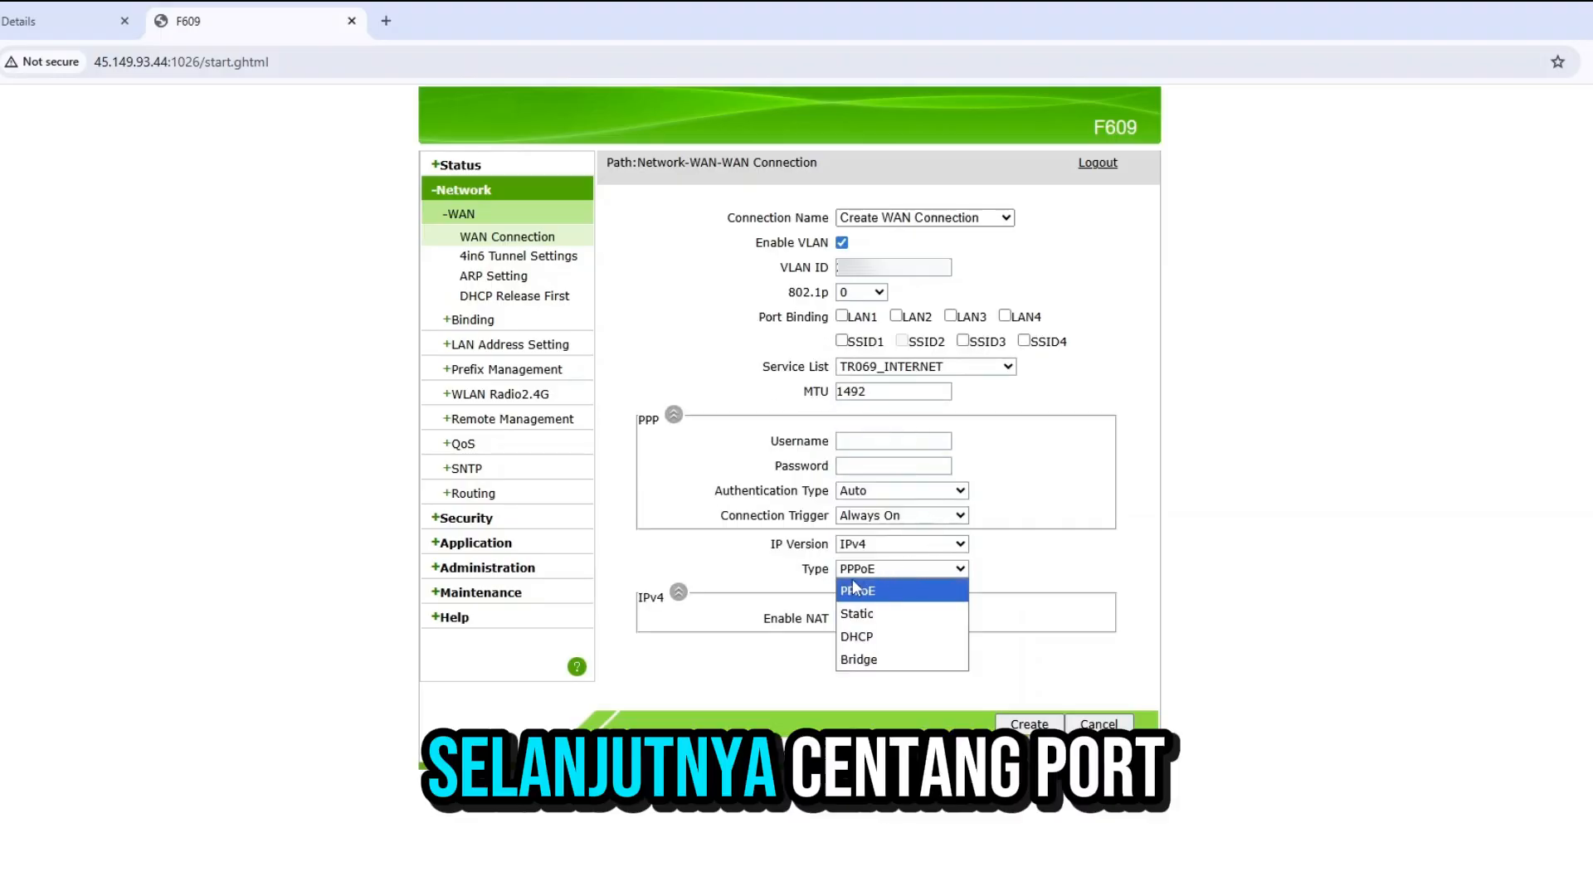
click(859, 586)
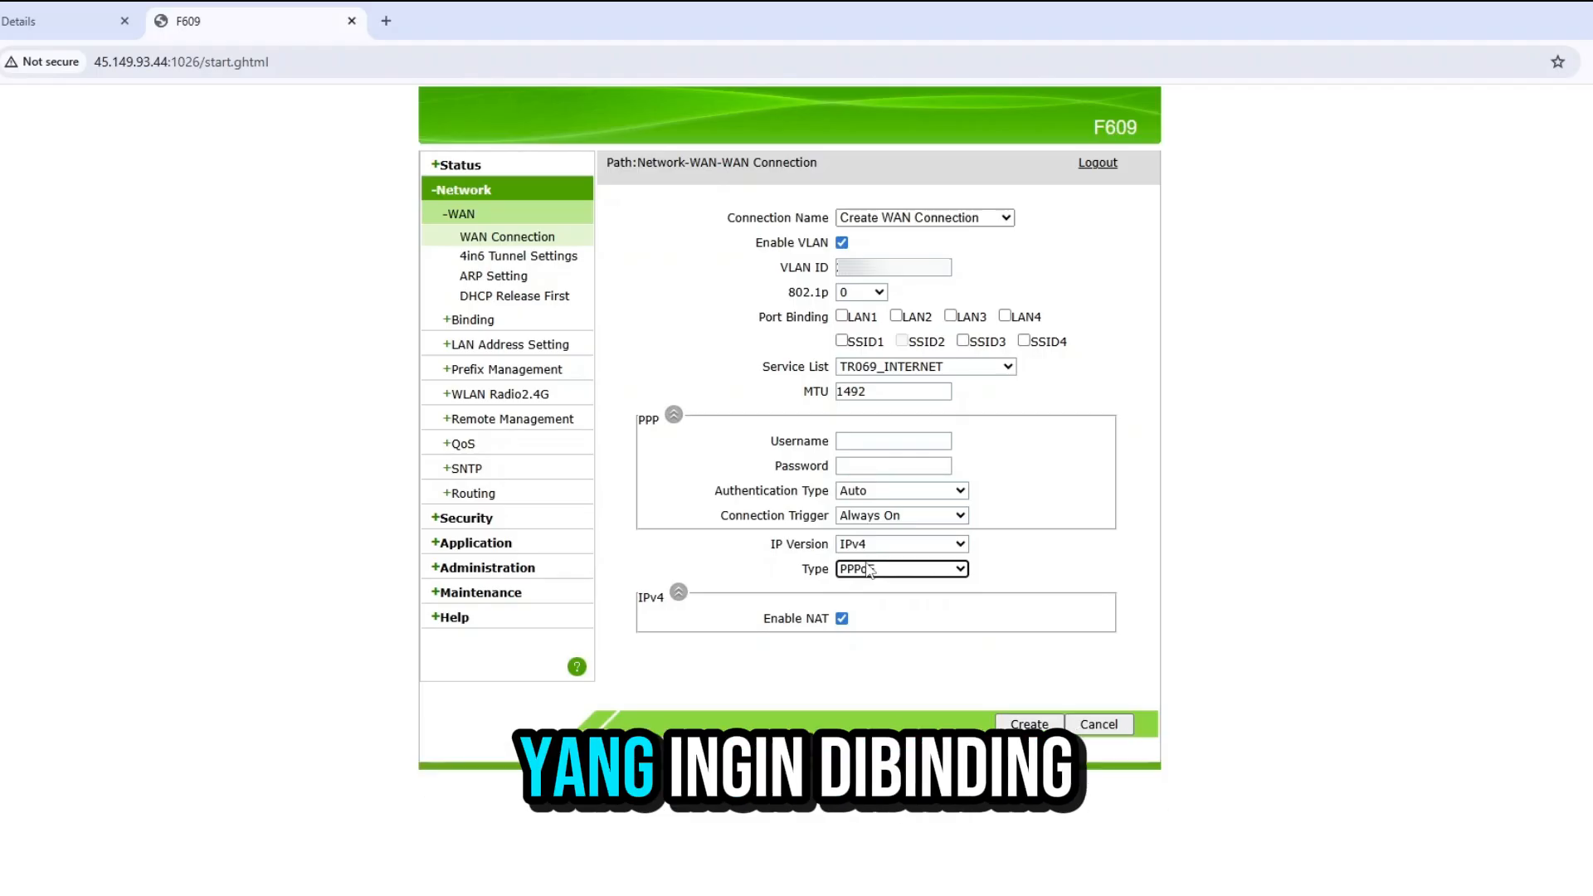
click(842, 341)
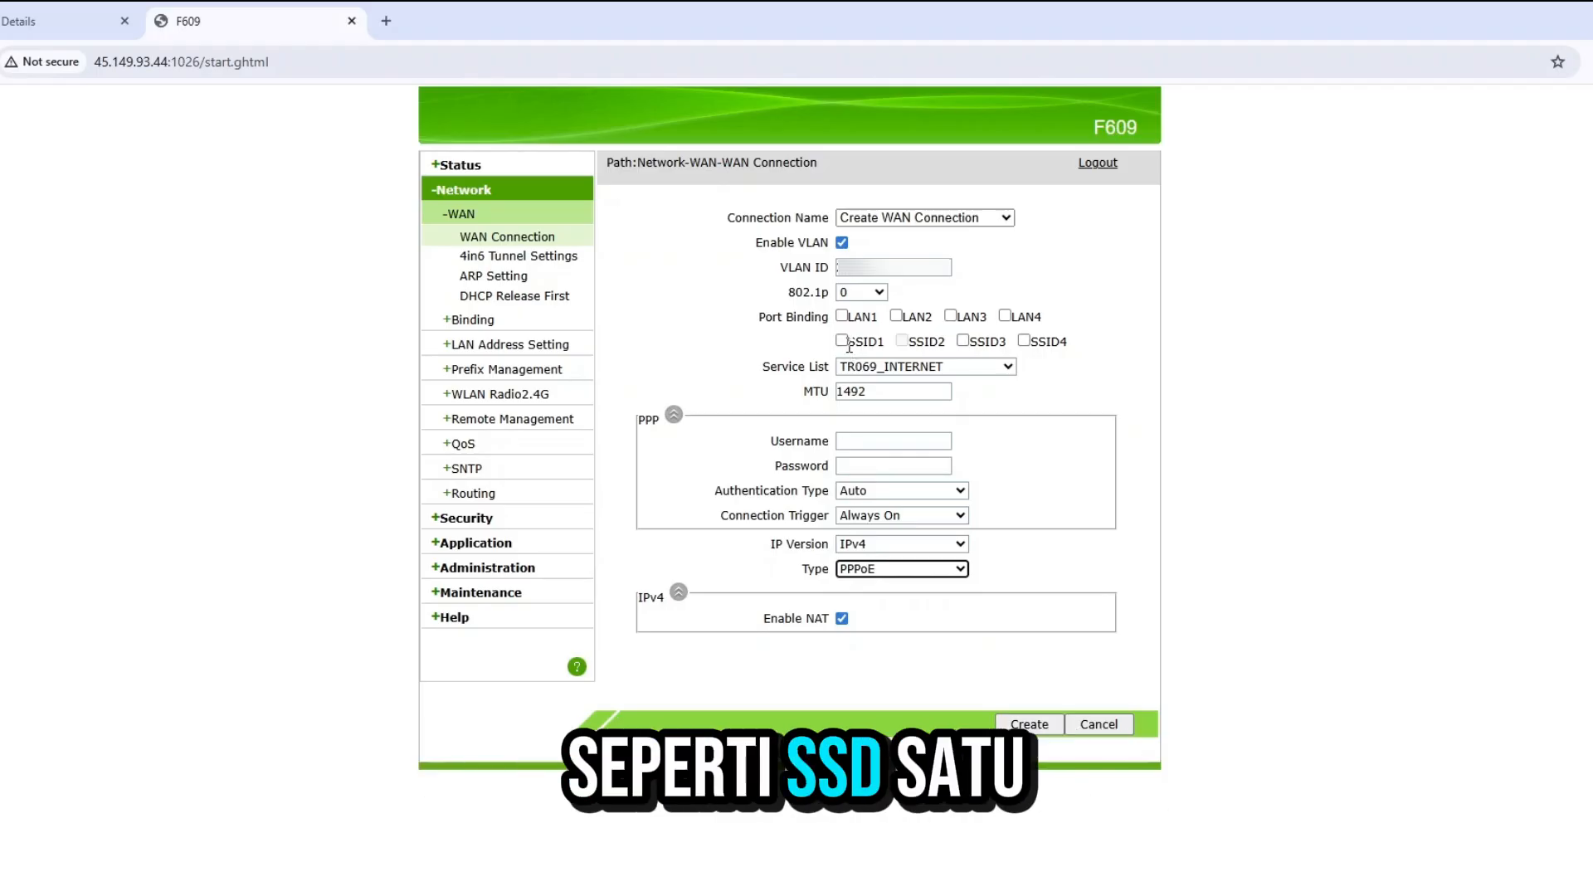
click(896, 317)
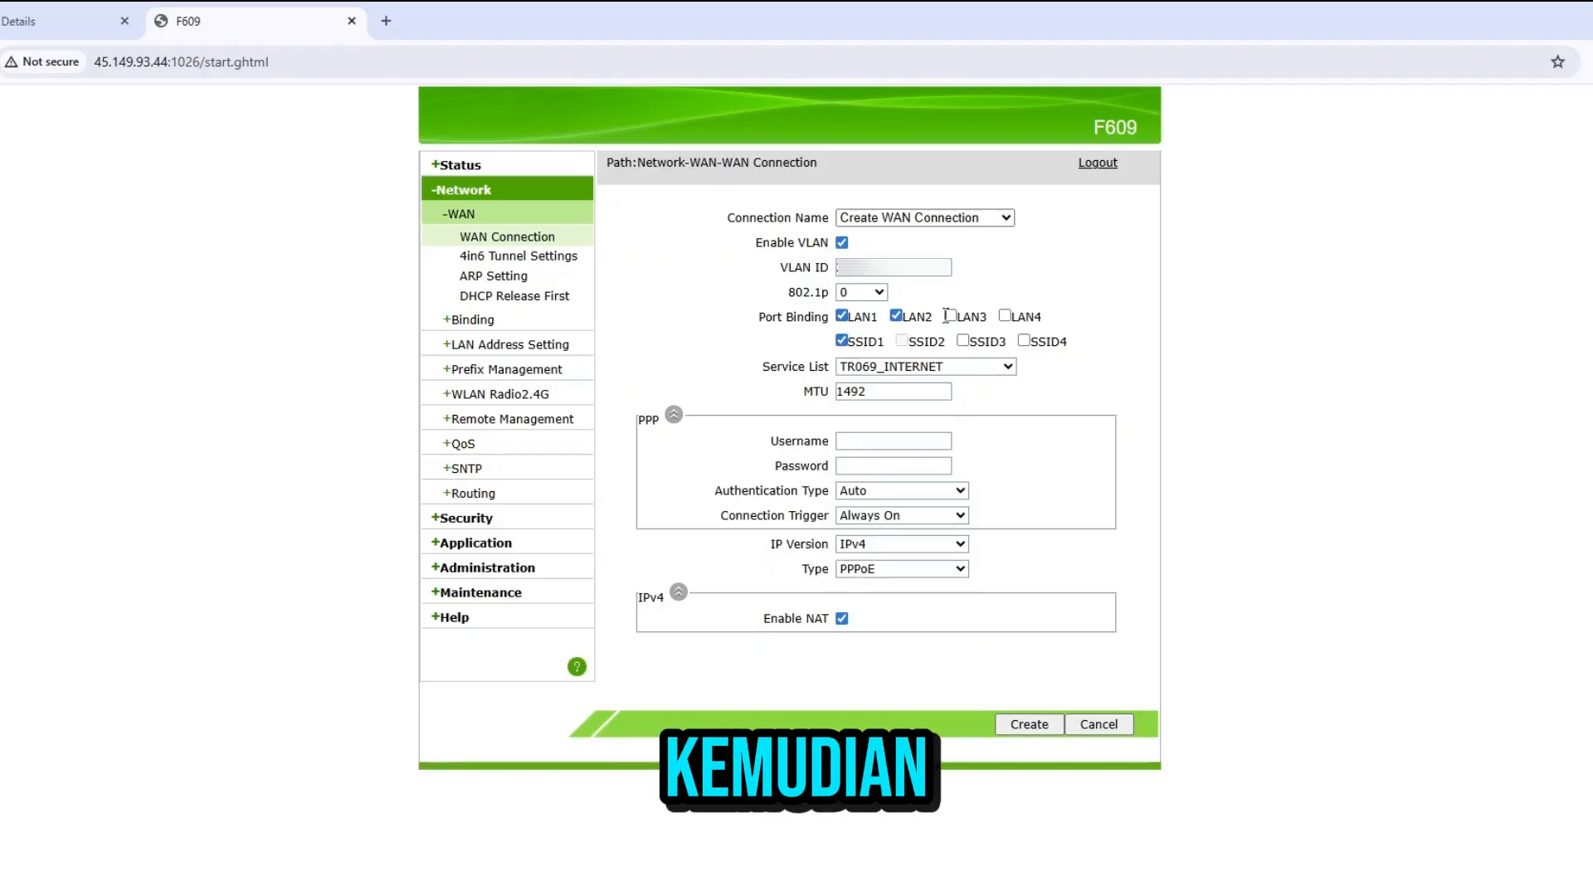
click(950, 317)
click(1005, 316)
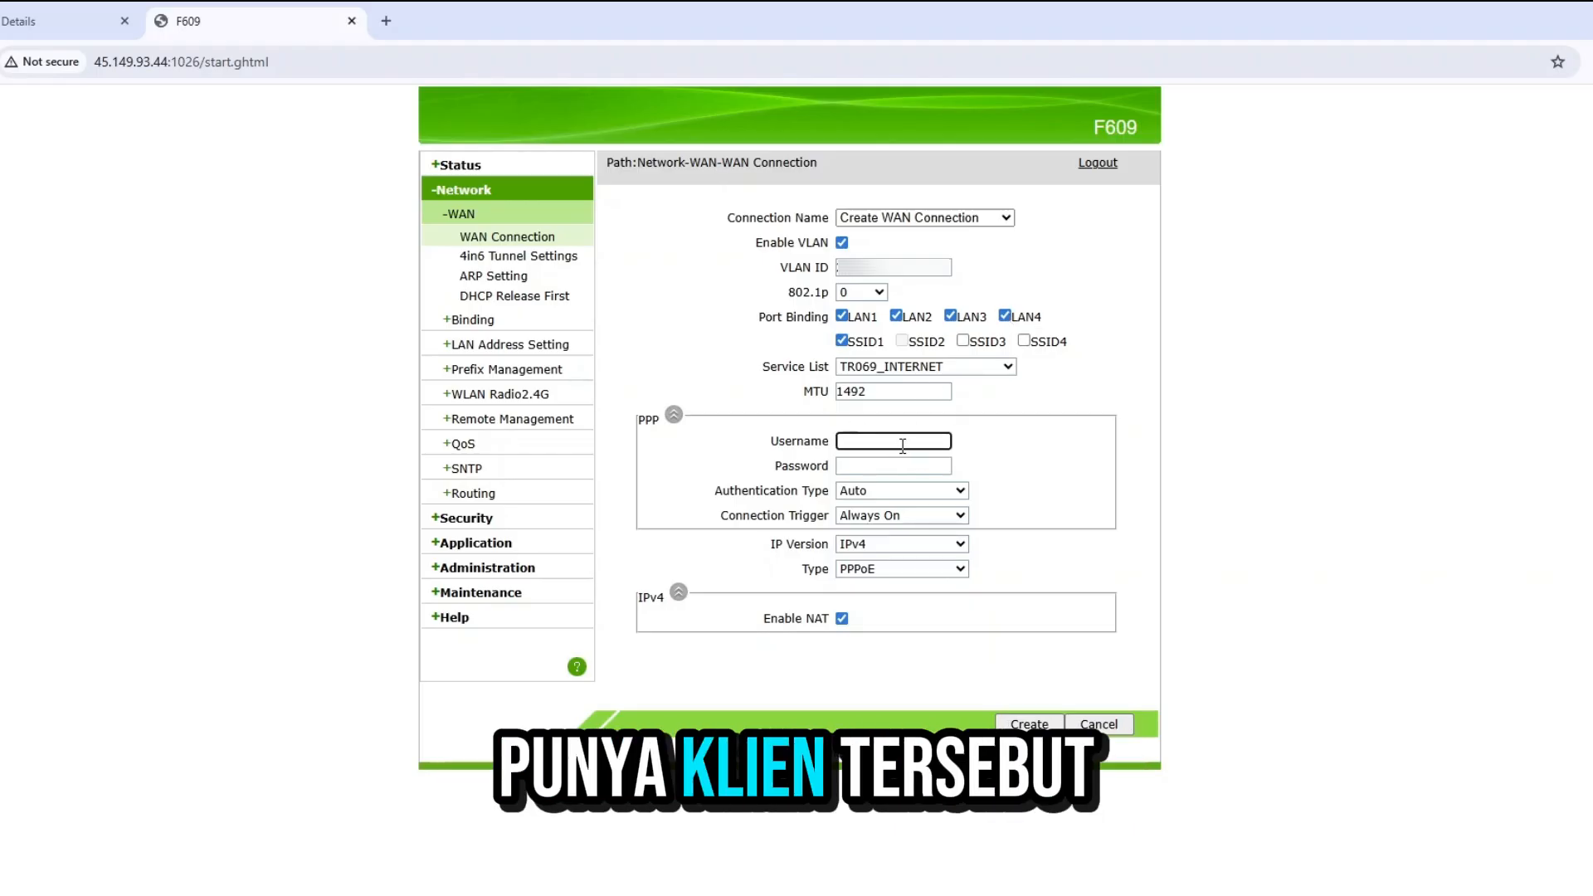
Enter the customer's PPPoE username and password, and create the WAN connection.
text(tam)
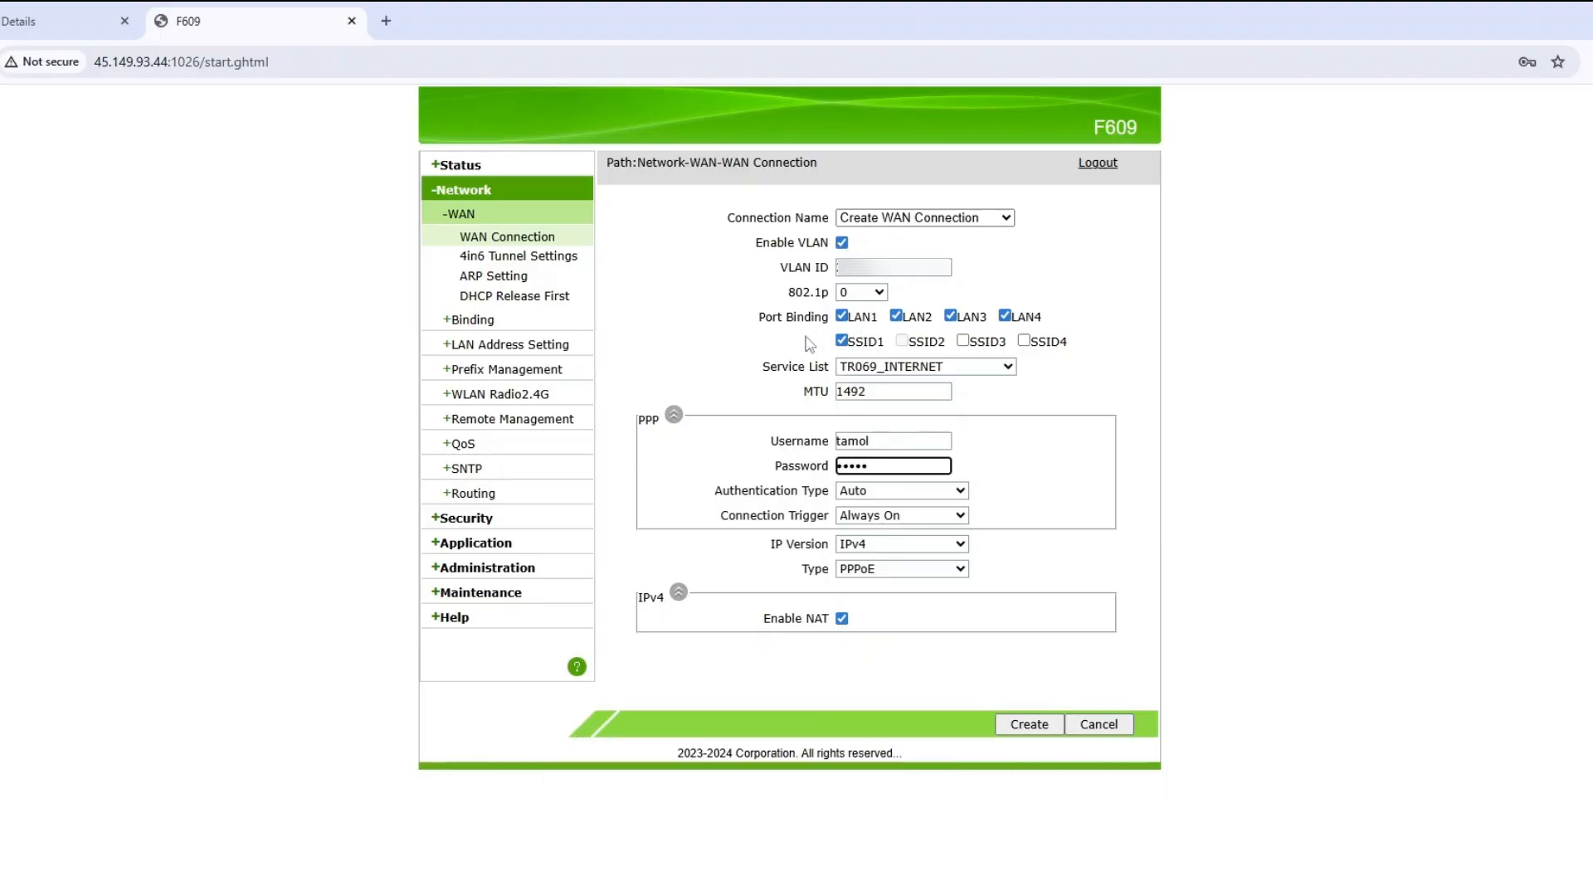
click(1027, 730)
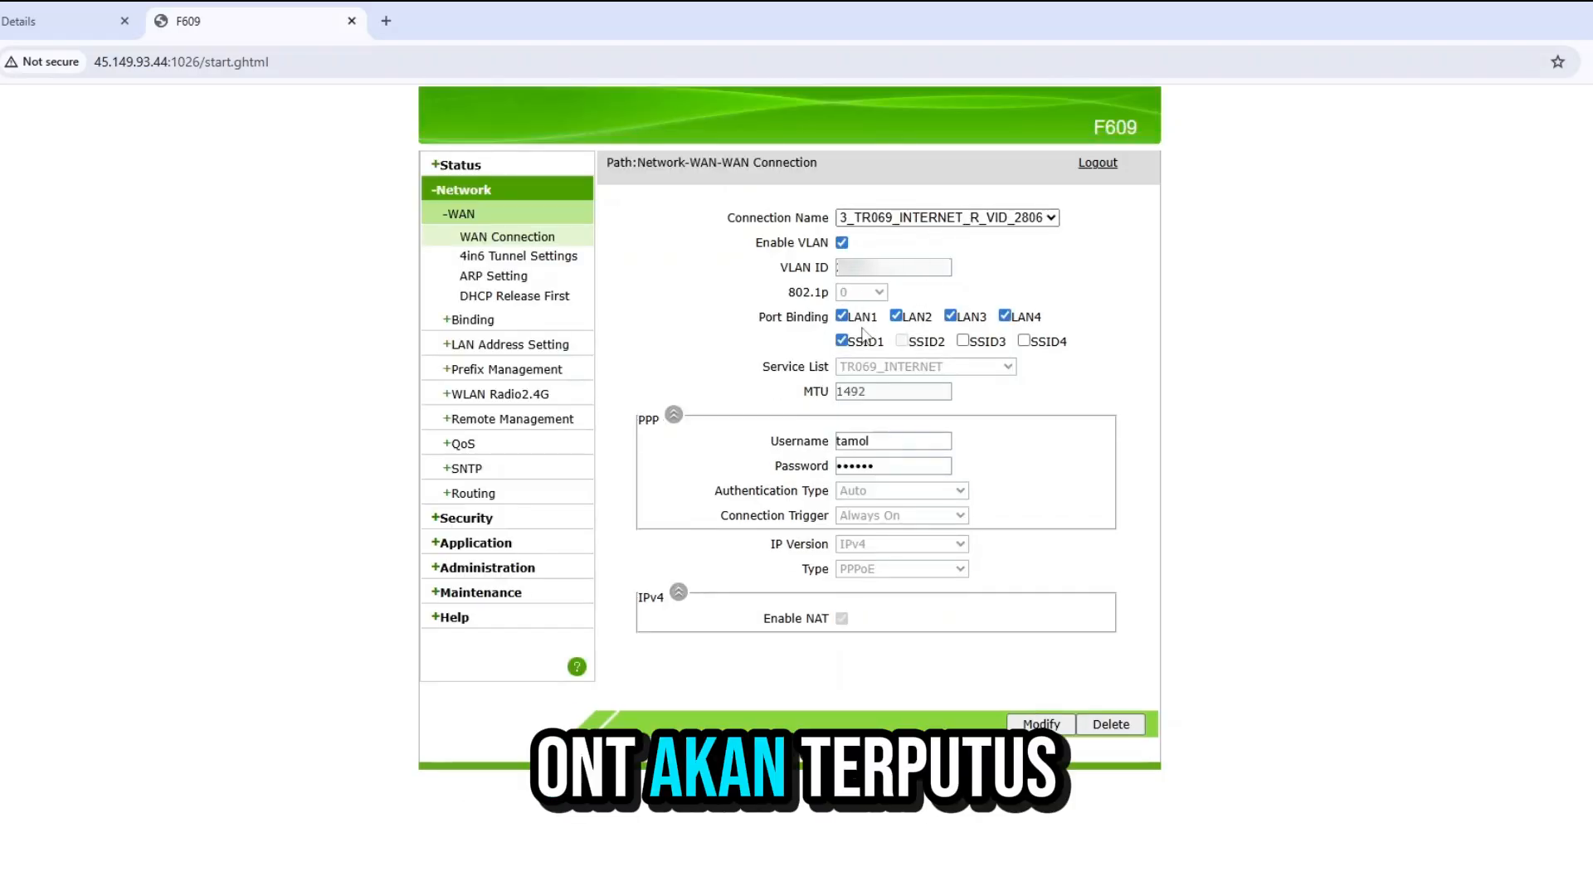
Delete the old WAN connection 2_INTERNET_R_VID_2806 from the router.
click(929, 219)
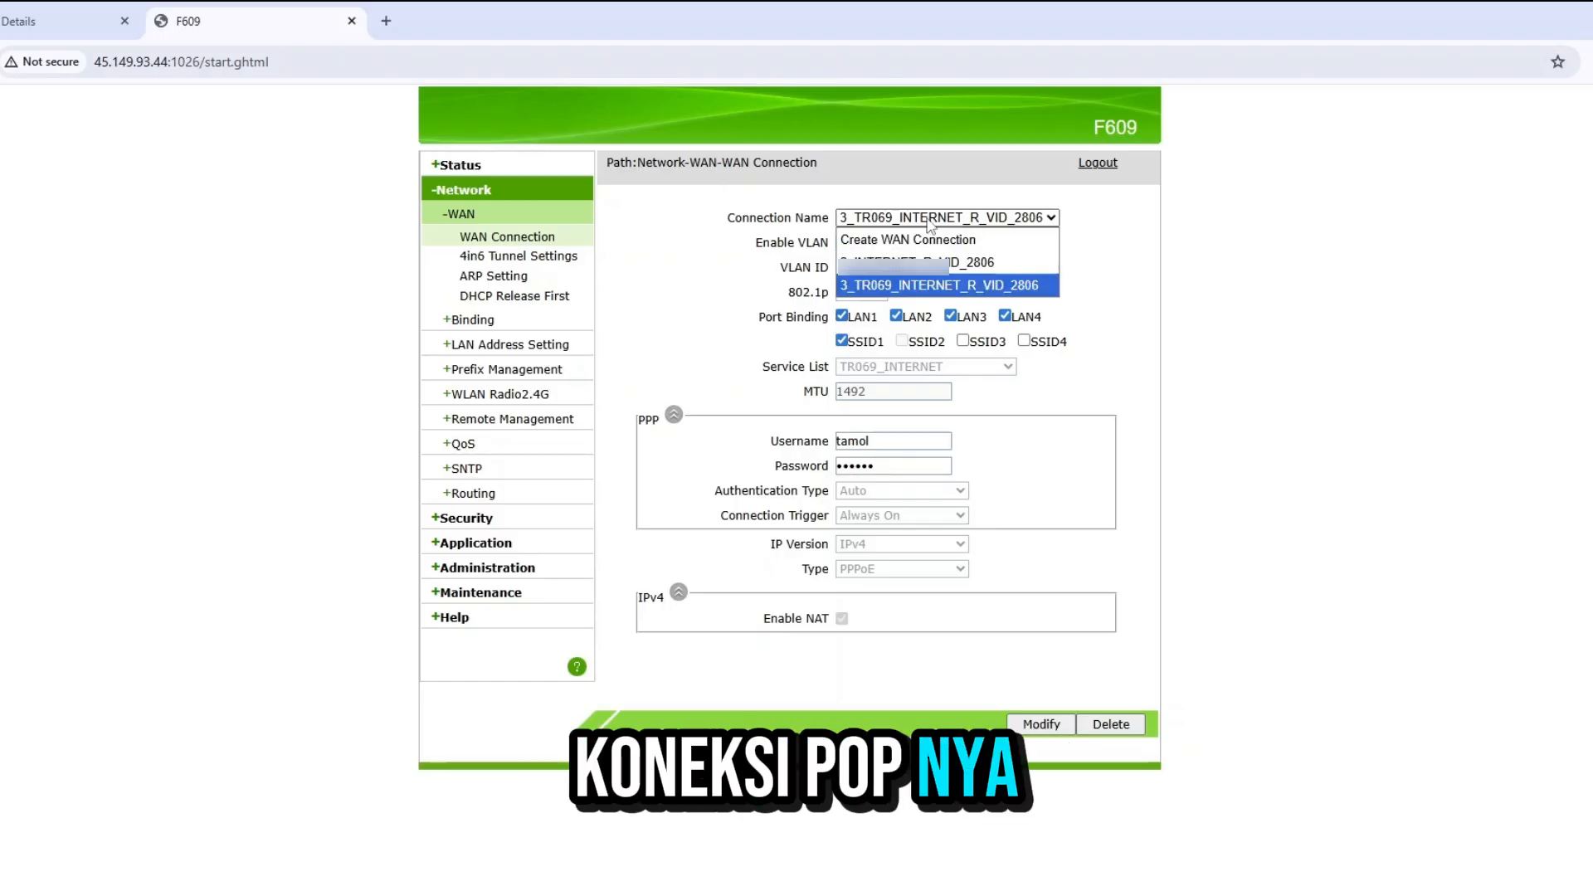
click(937, 241)
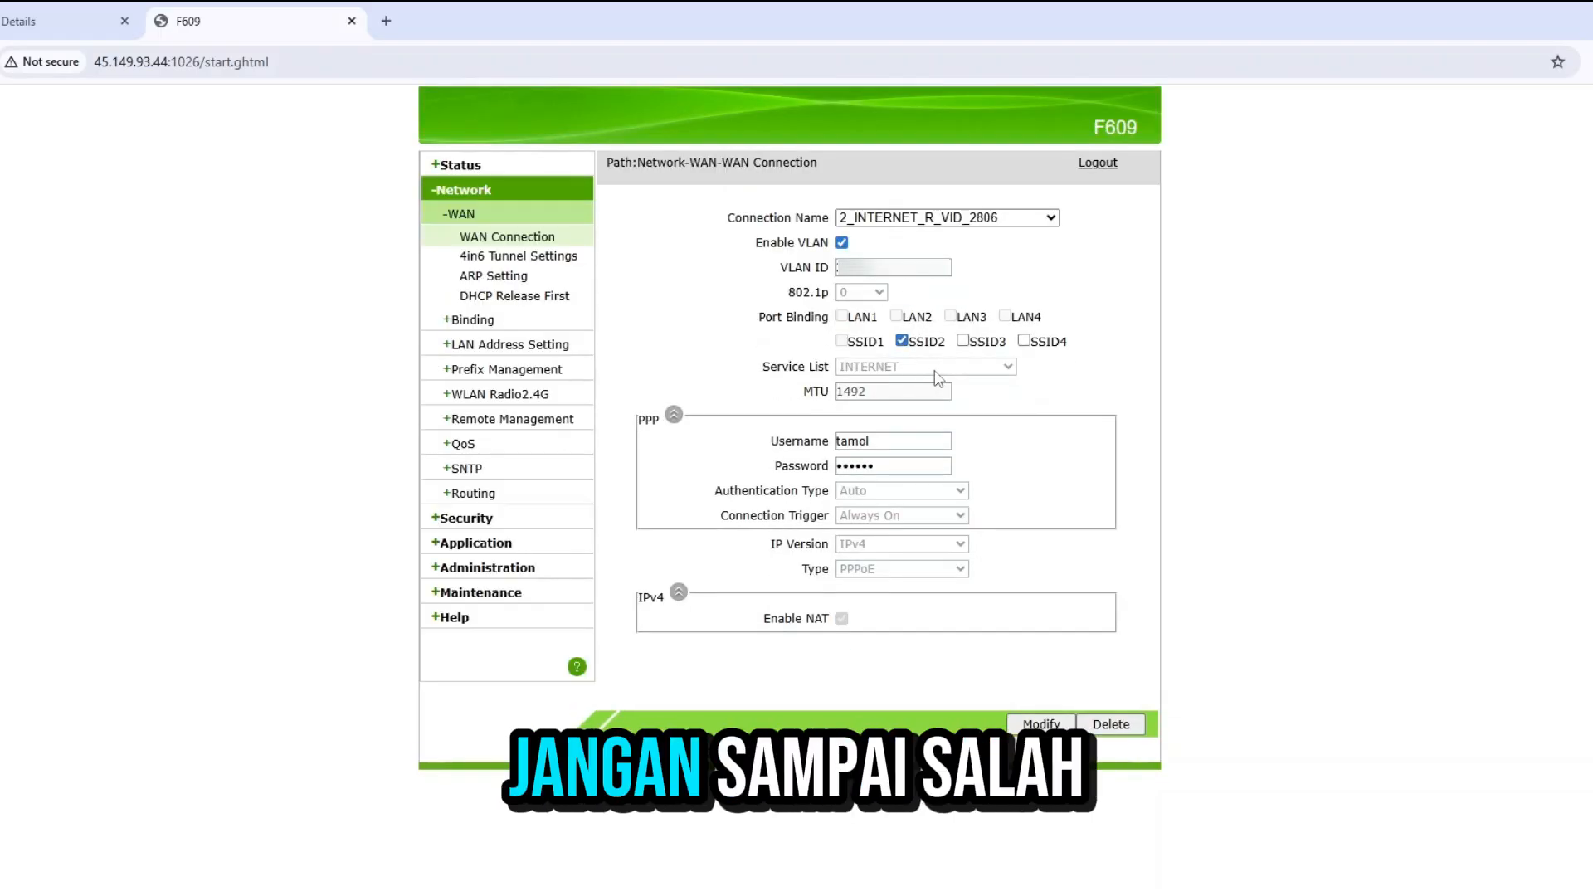
click(1103, 727)
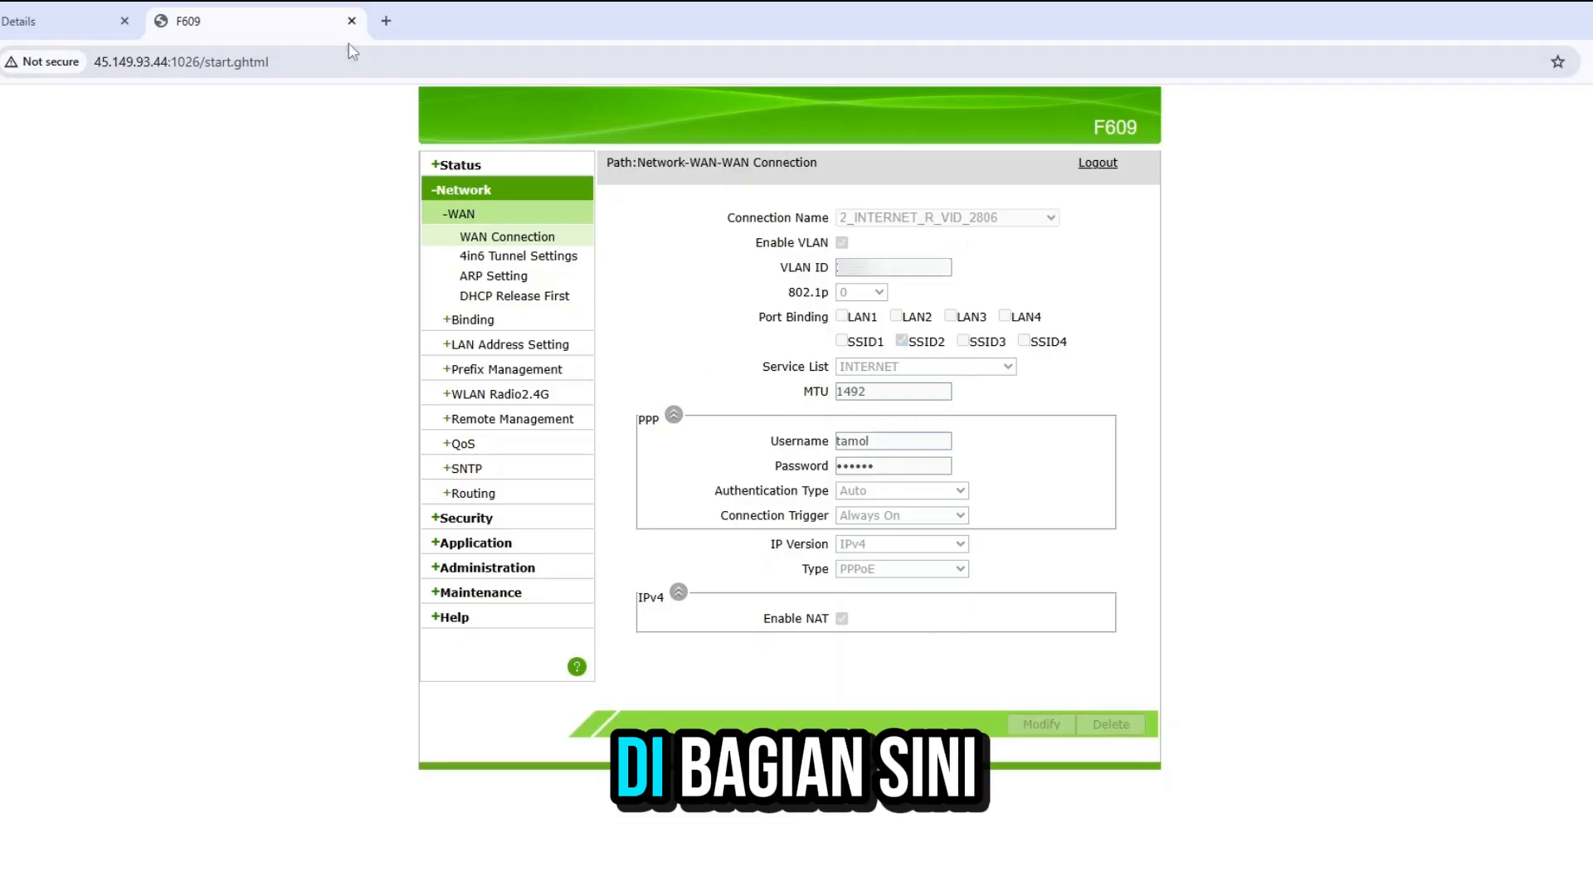
Close the disconnected router page and reopen the router's login page from the customer's connection details.
click(353, 22)
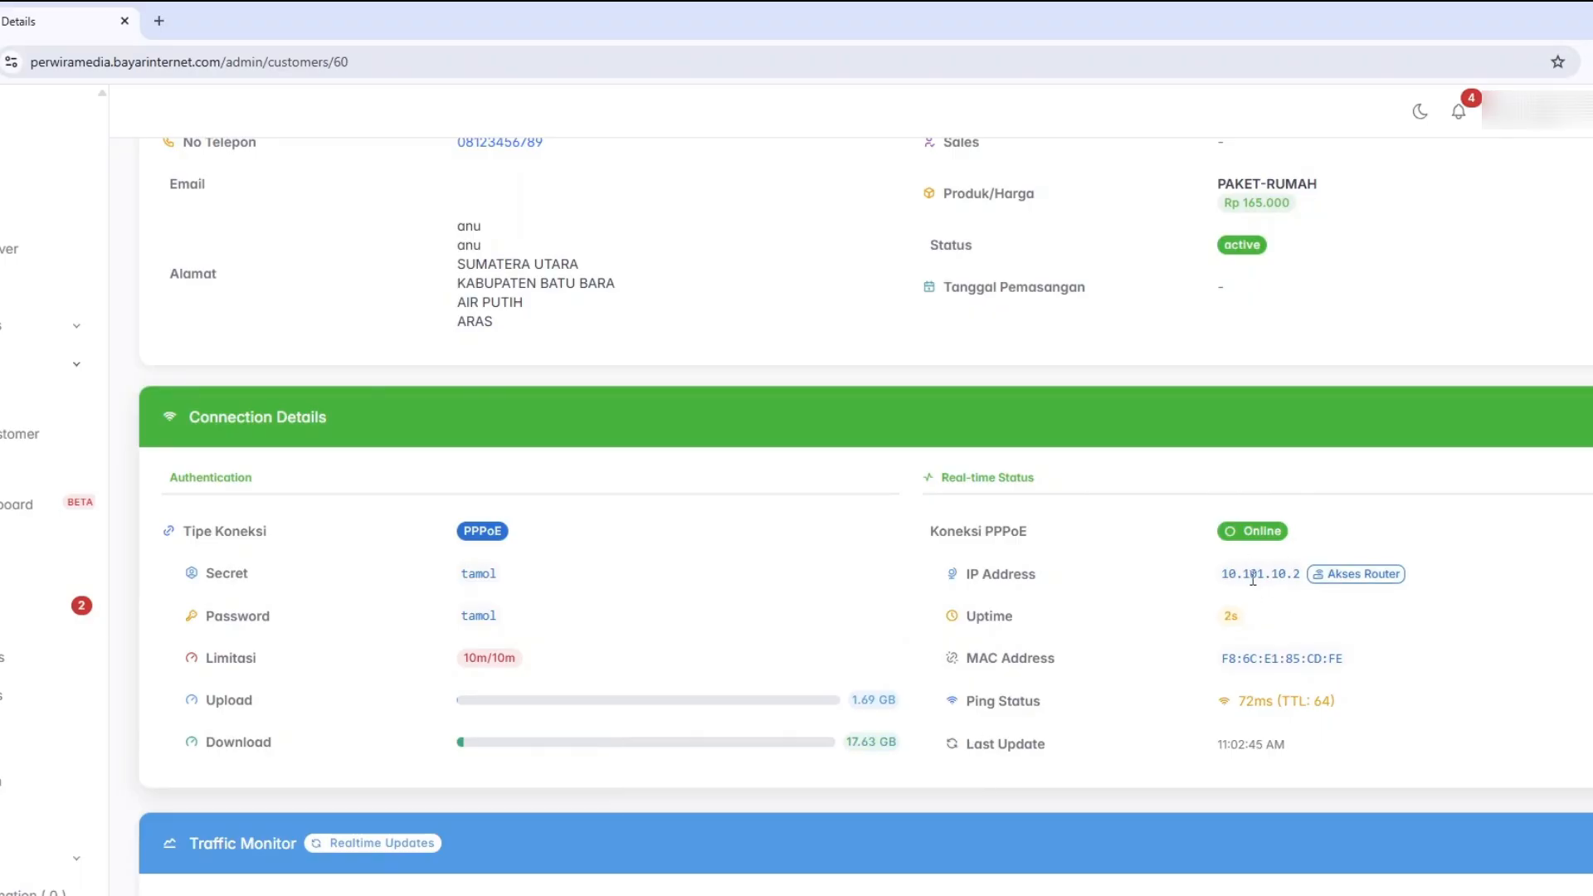
click(1340, 575)
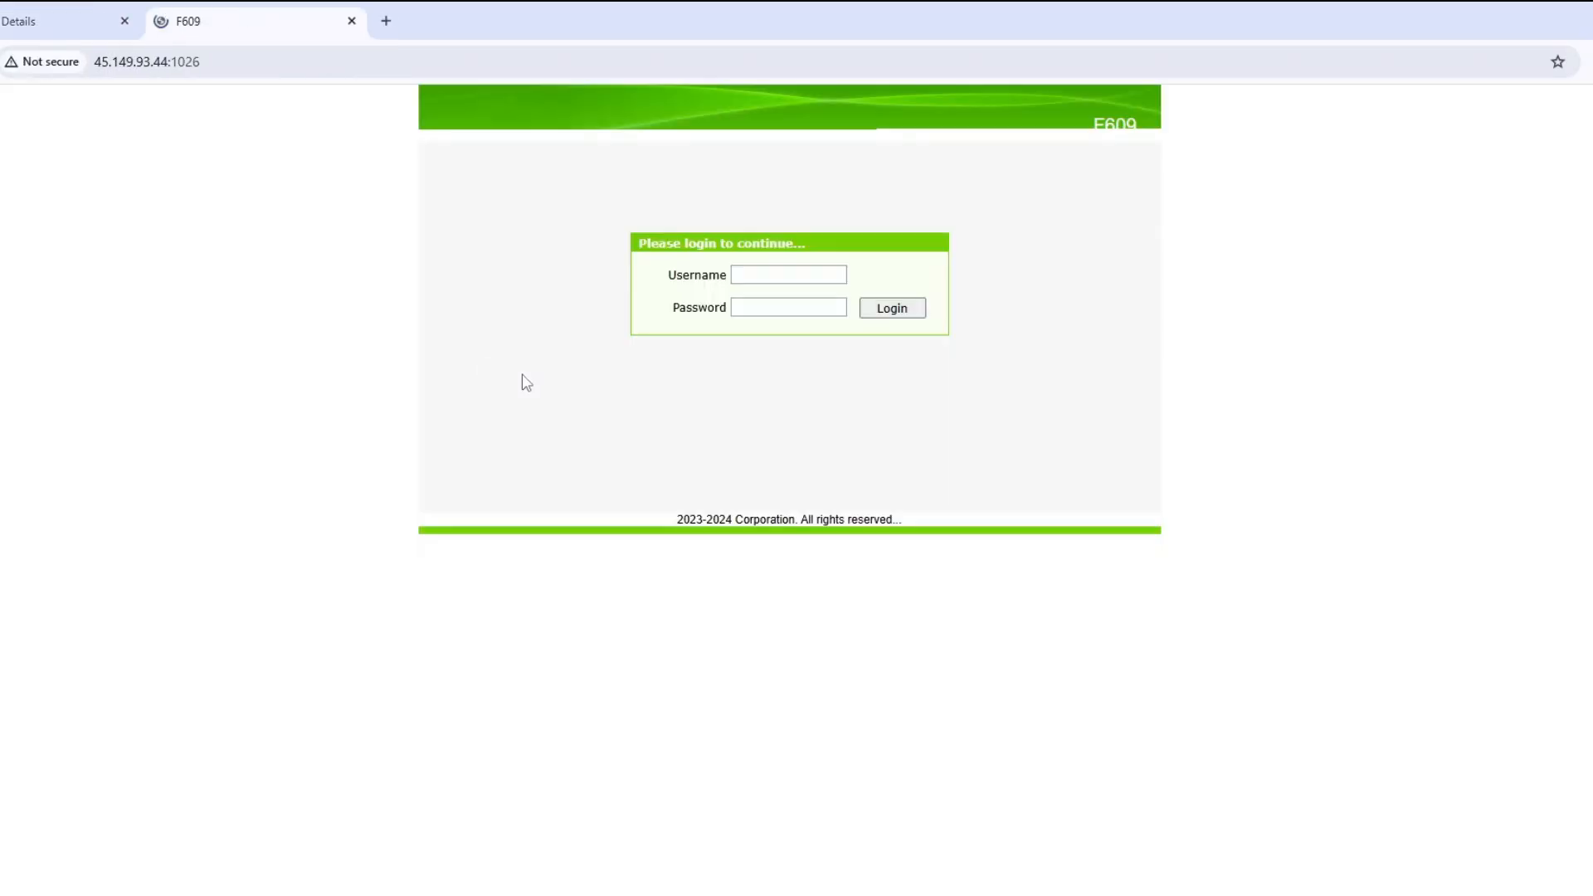
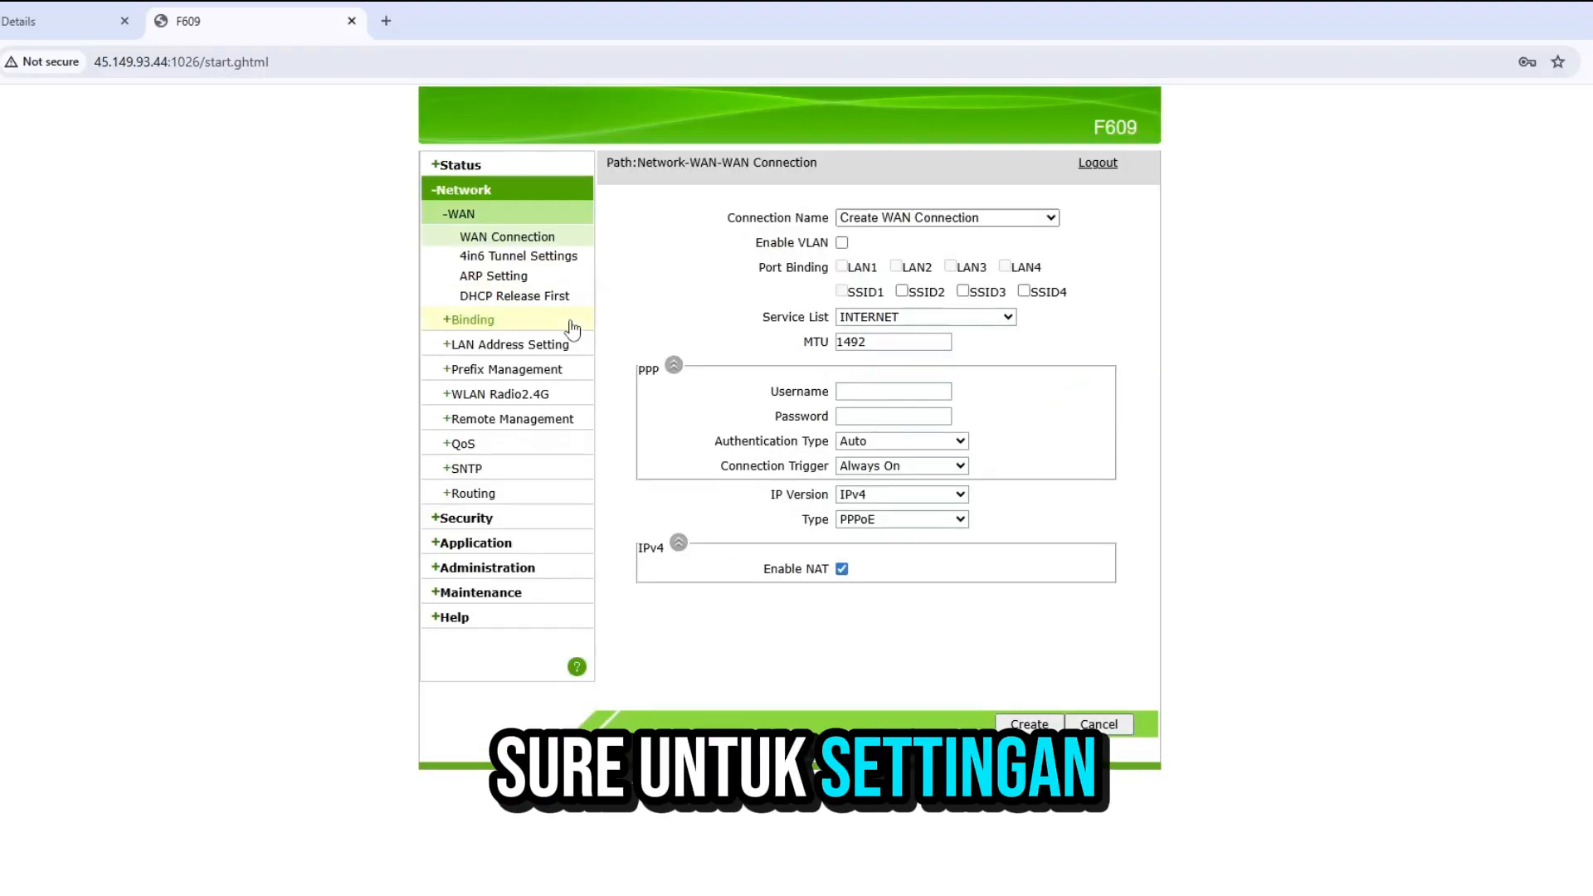
Display the settings of the newly created WAN connection 3_TR069_INTERNET_R_VID_2806 to check them.
click(878, 217)
click(878, 262)
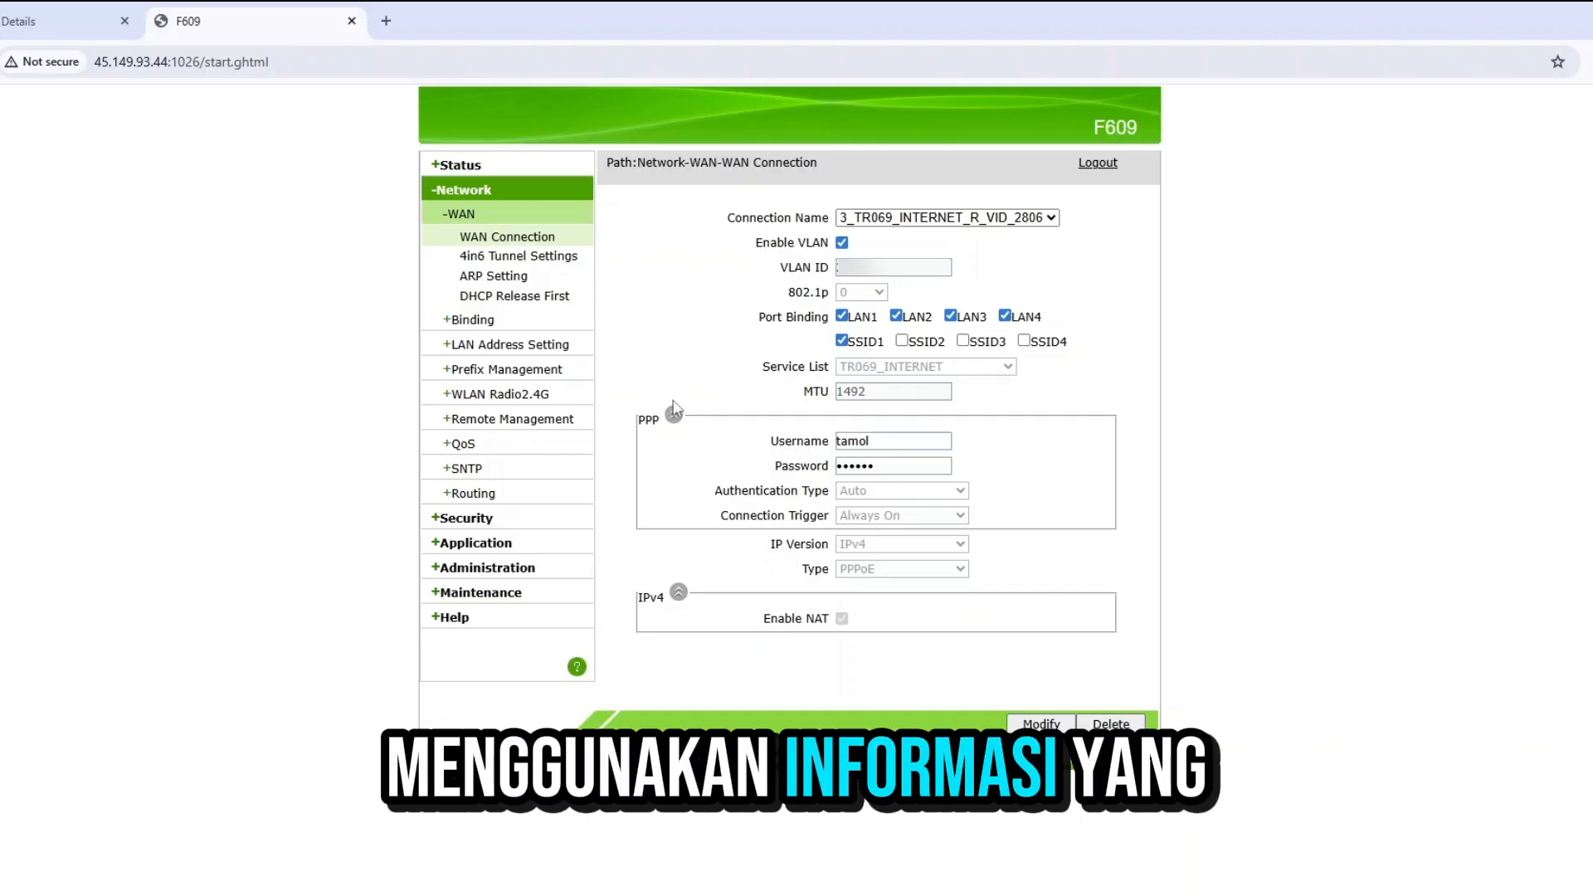
click(513, 422)
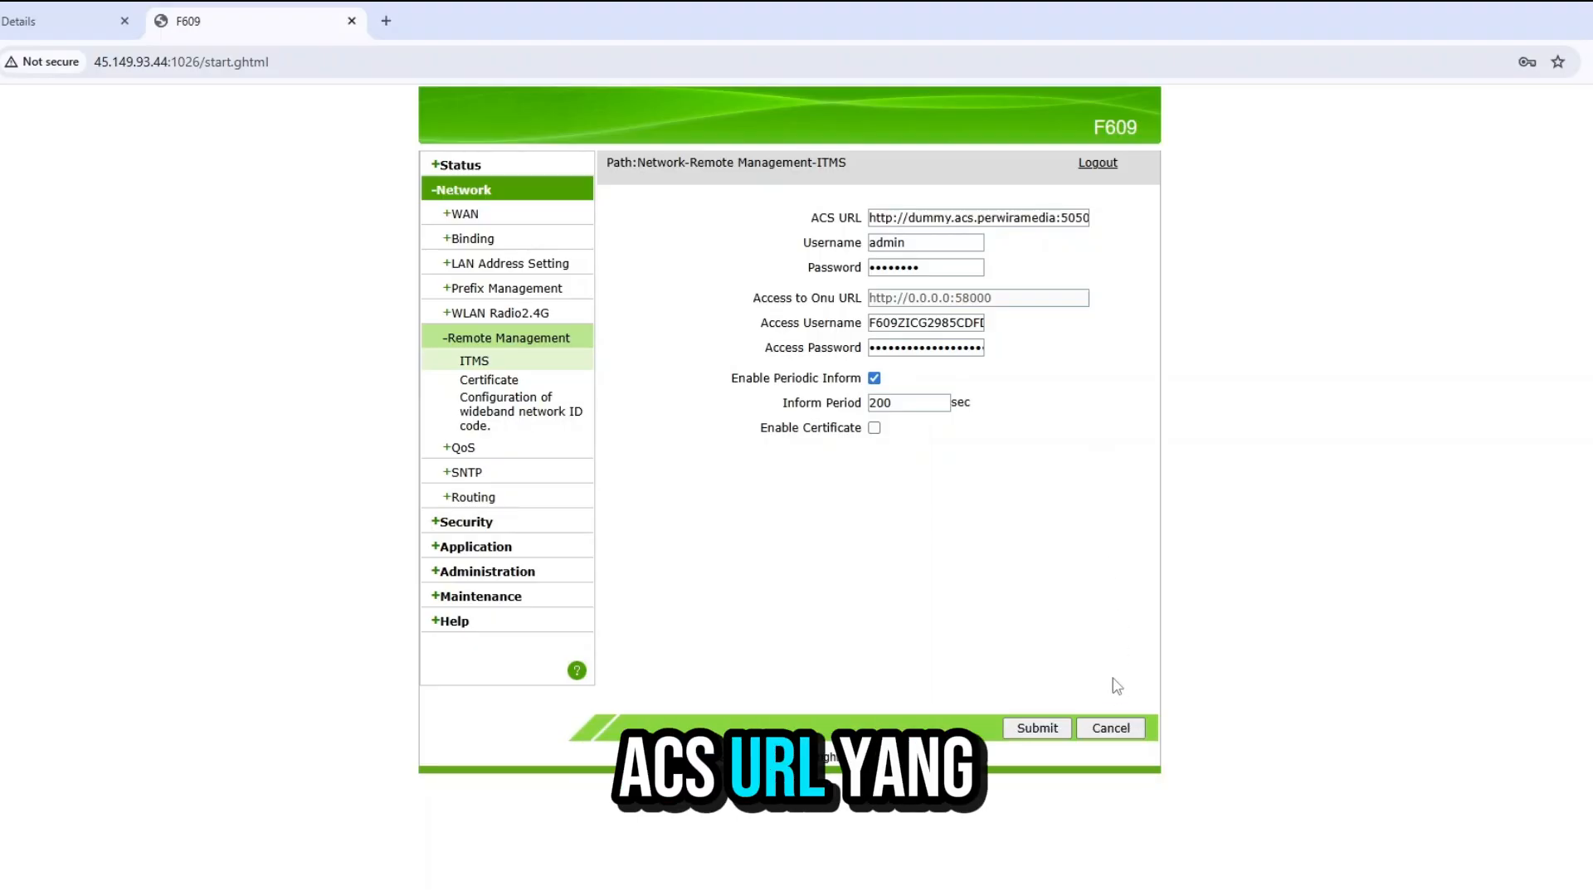
mouse_move(1114, 894)
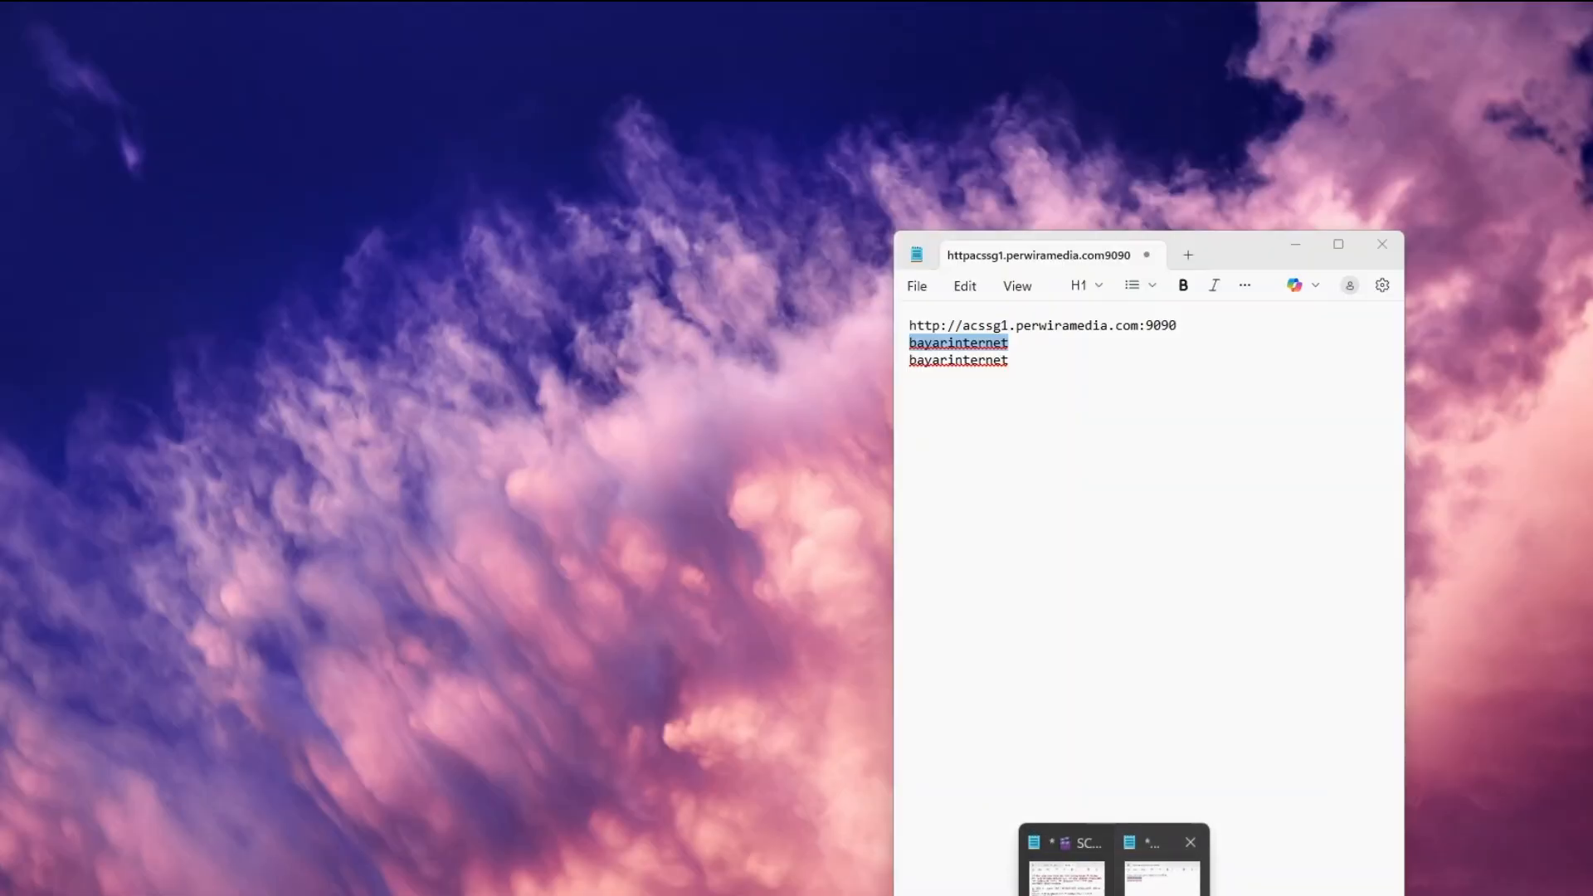
click(1069, 871)
drag(1179, 325, 899, 332)
key(ctrl+c)
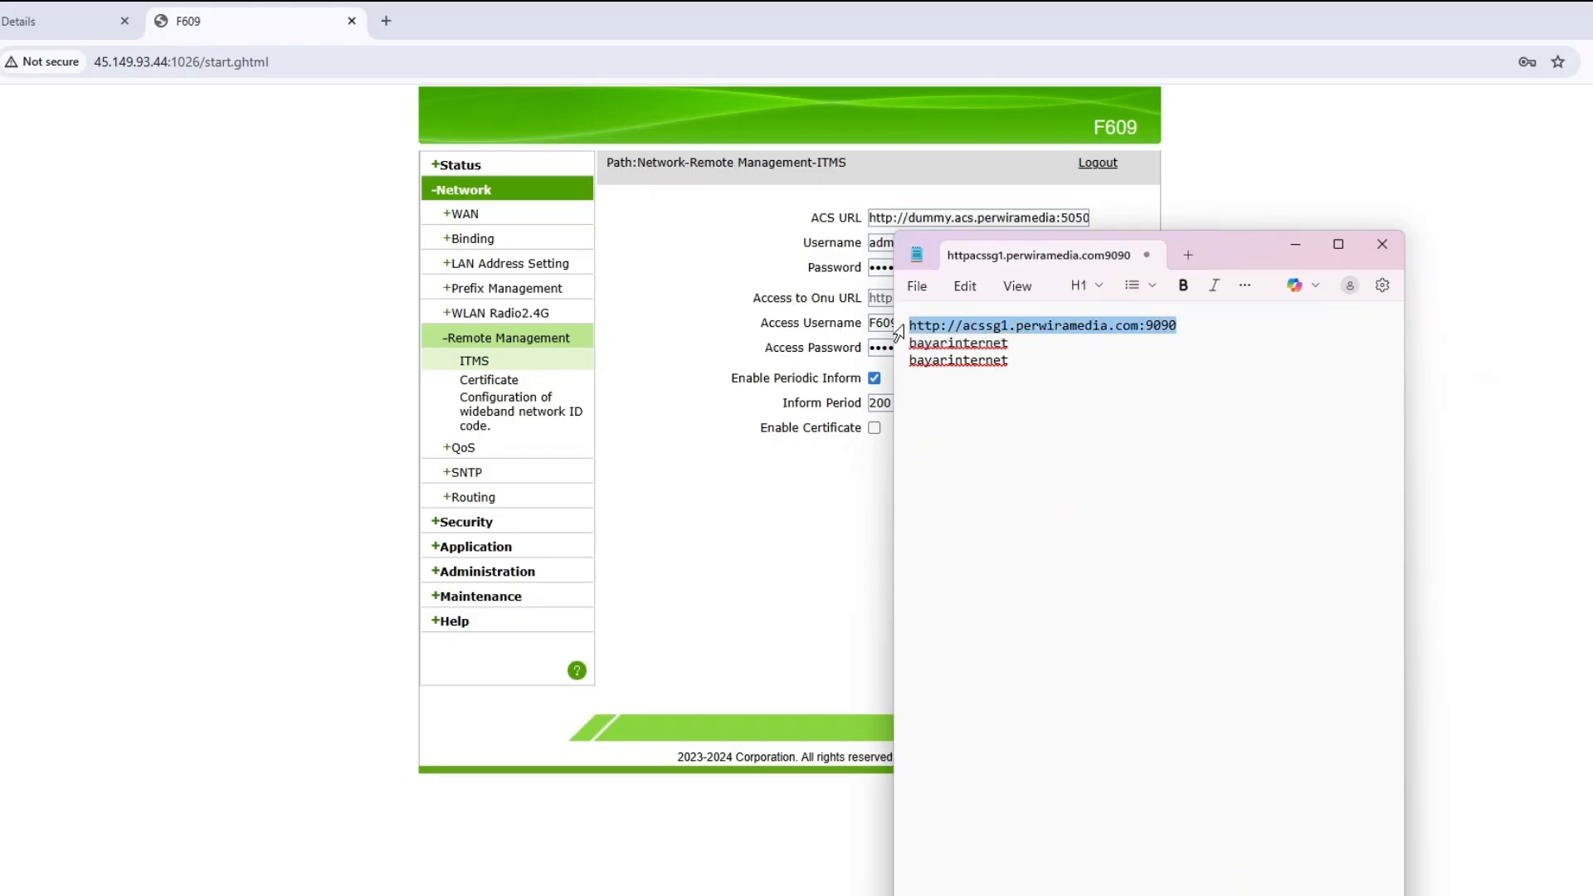
click(910, 214)
key(ctrl+a)
key(ctrl+v)
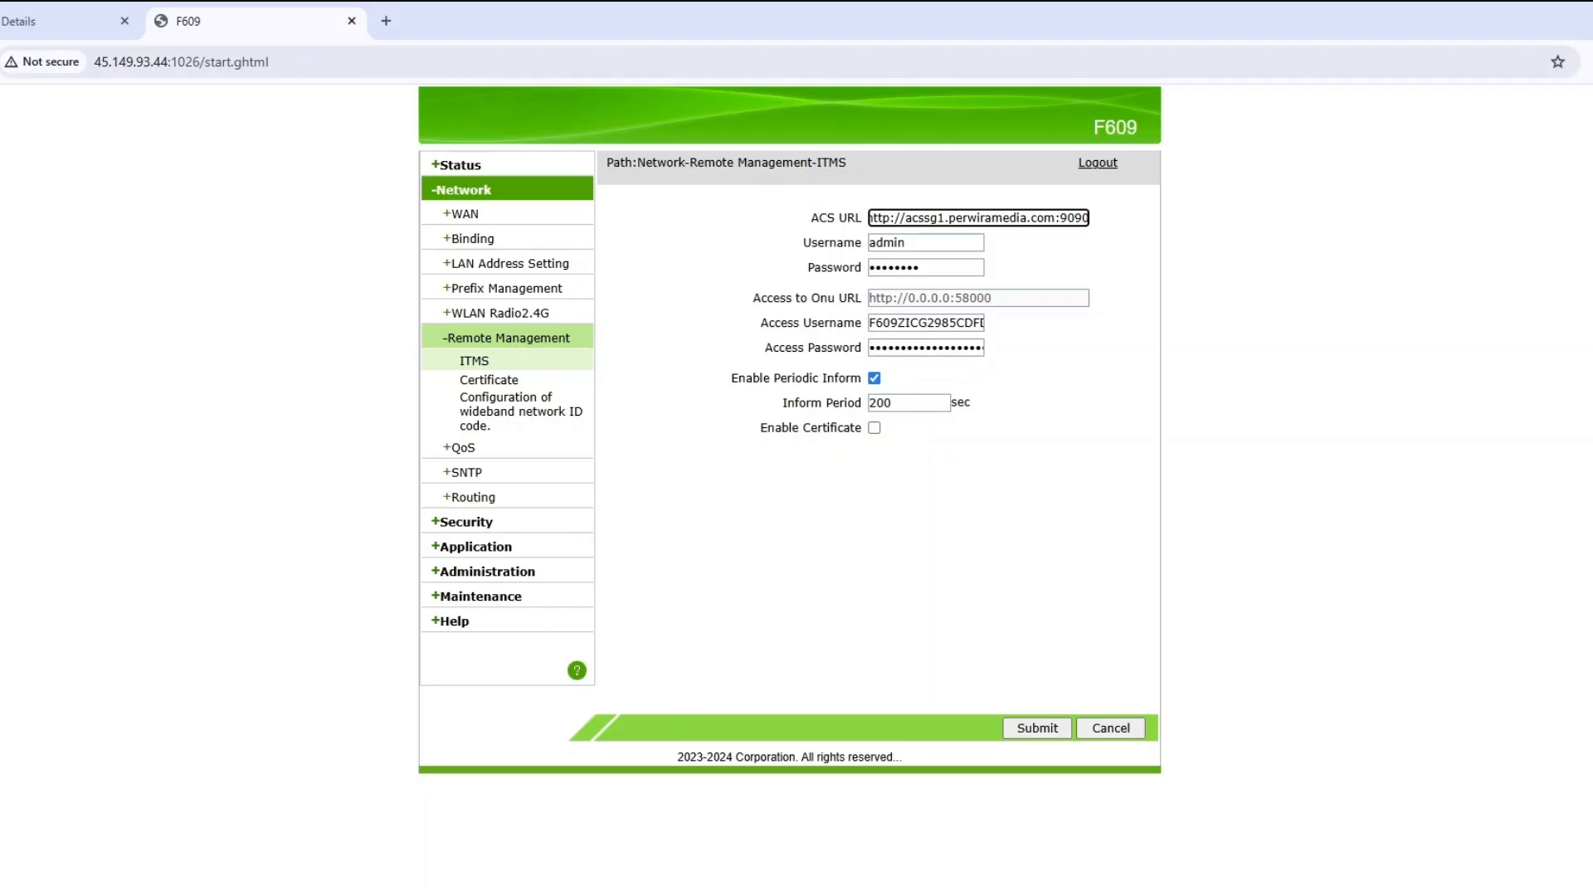
Copy the ACS username from the Notepad note and replace the existing username in the router's ITMS settings with it.
mouse_move(1114, 894)
click(1069, 871)
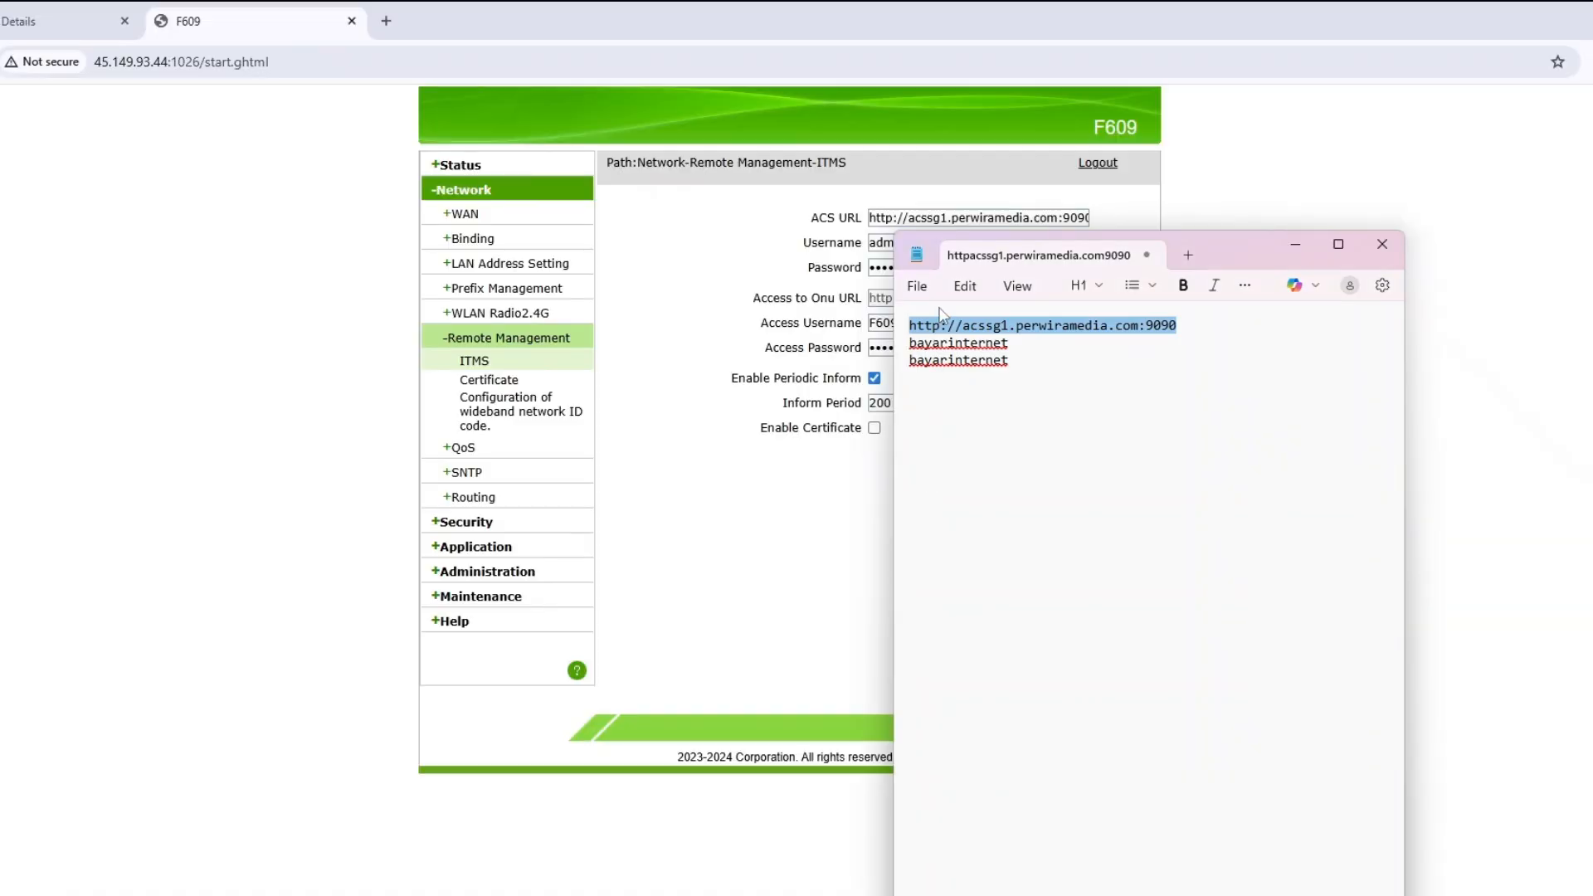
double_click(950, 343)
key(ctrl+c)
click(776, 272)
click(906, 241)
key(ctrl+a)
key(ctrl+v)
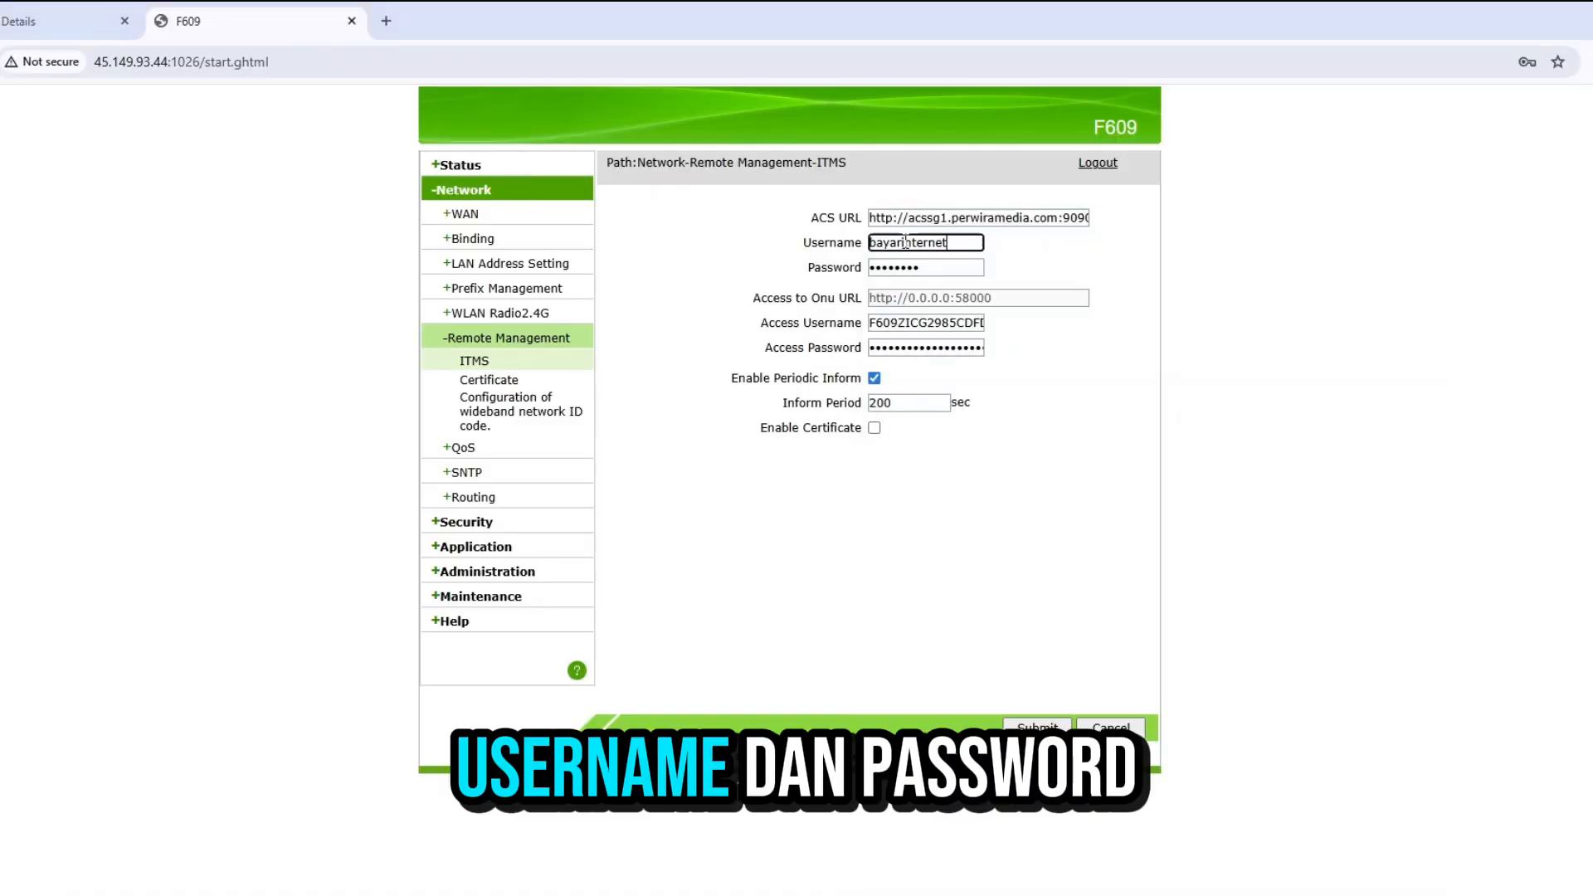
Replace the ACS password with the one from the note and submit the ITMS settings.
click(917, 267)
key(ctrl+a)
key(ctrl+v)
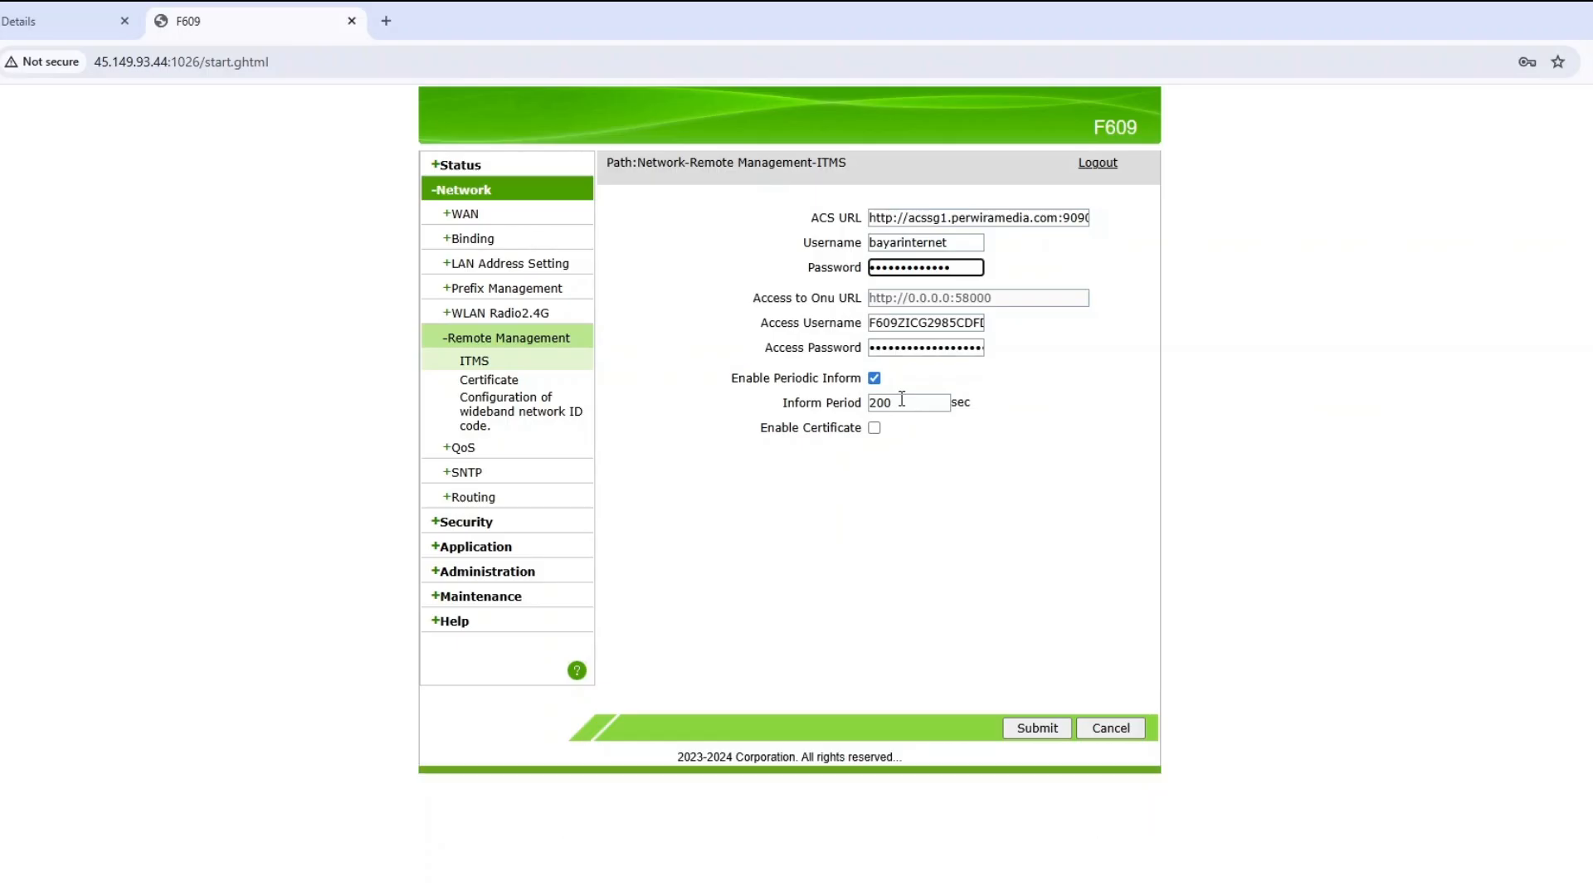
click(1037, 728)
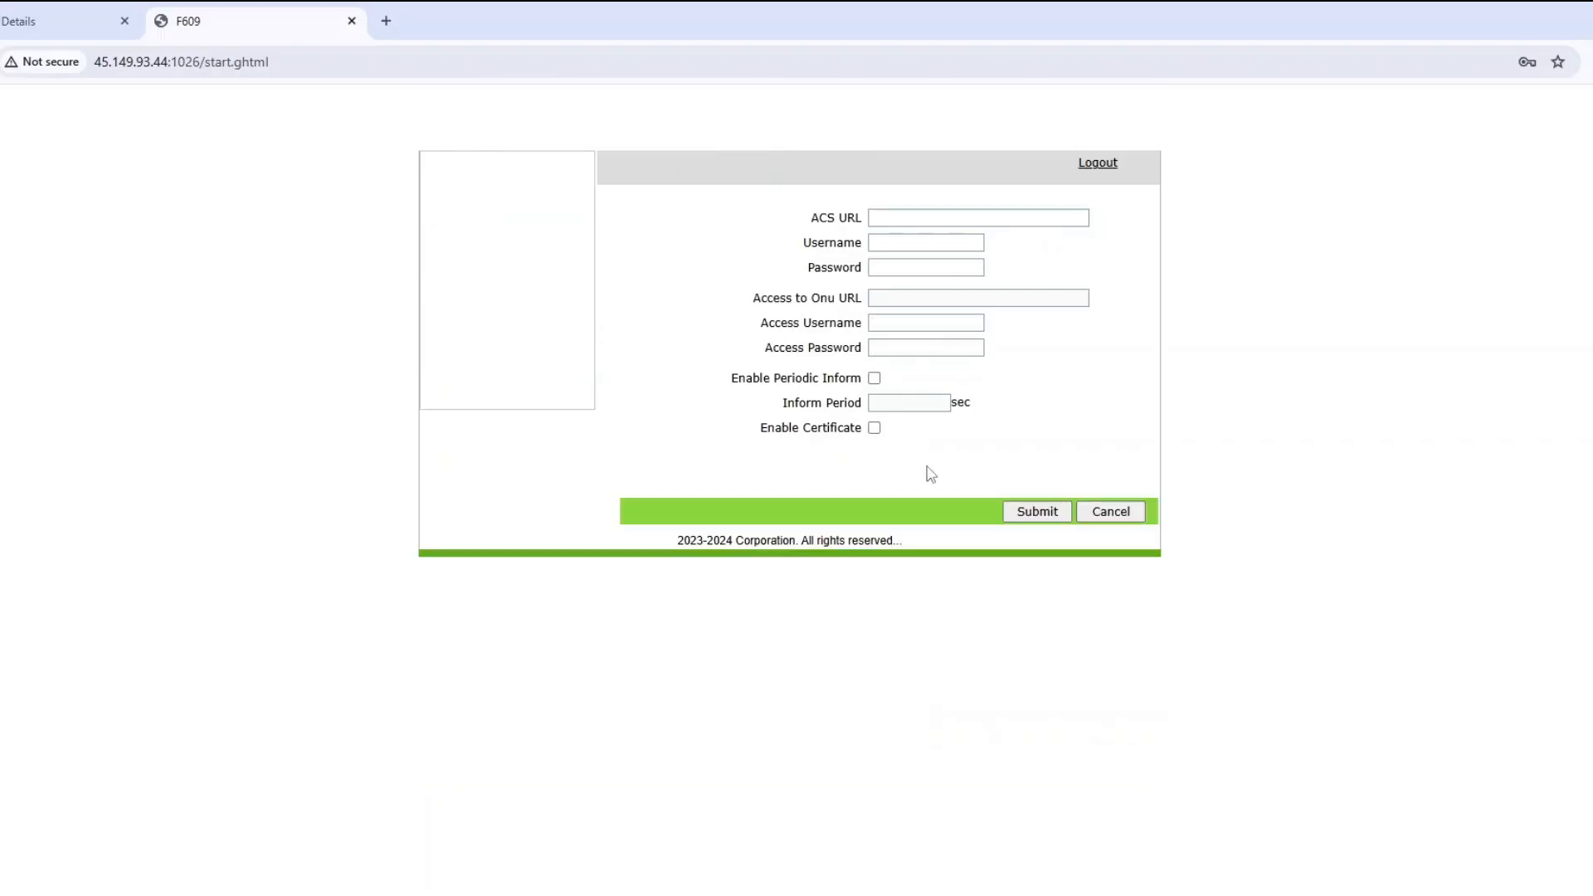
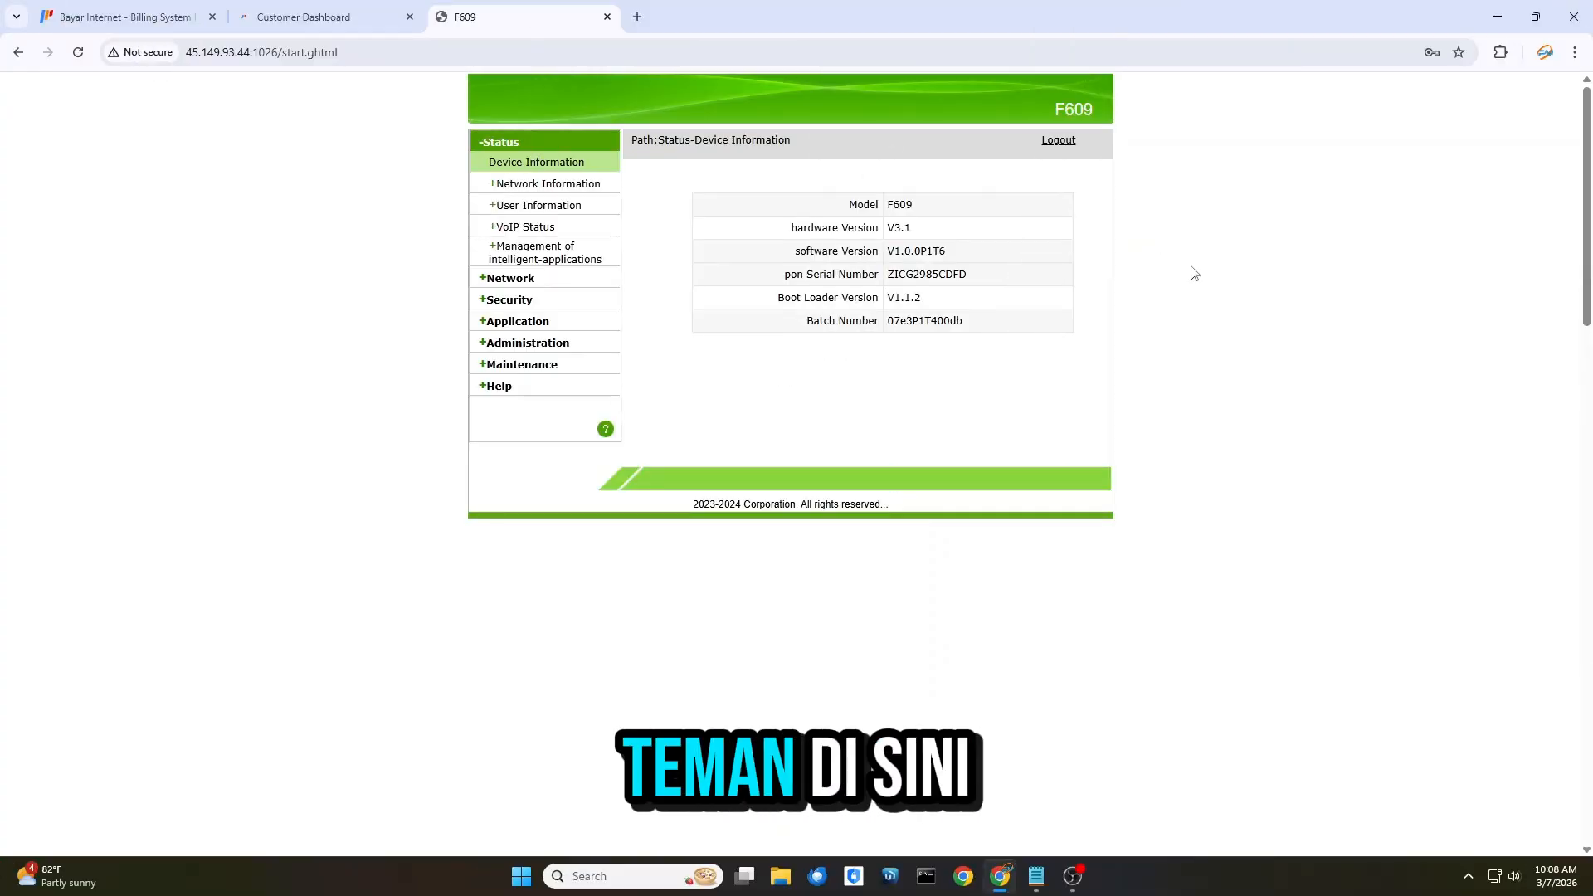
Copy the ONT's PON serial number and confirm it in the ACS integration form of the listed customer in Bayar Internet.
double_click(952, 274)
key(ctrl+c)
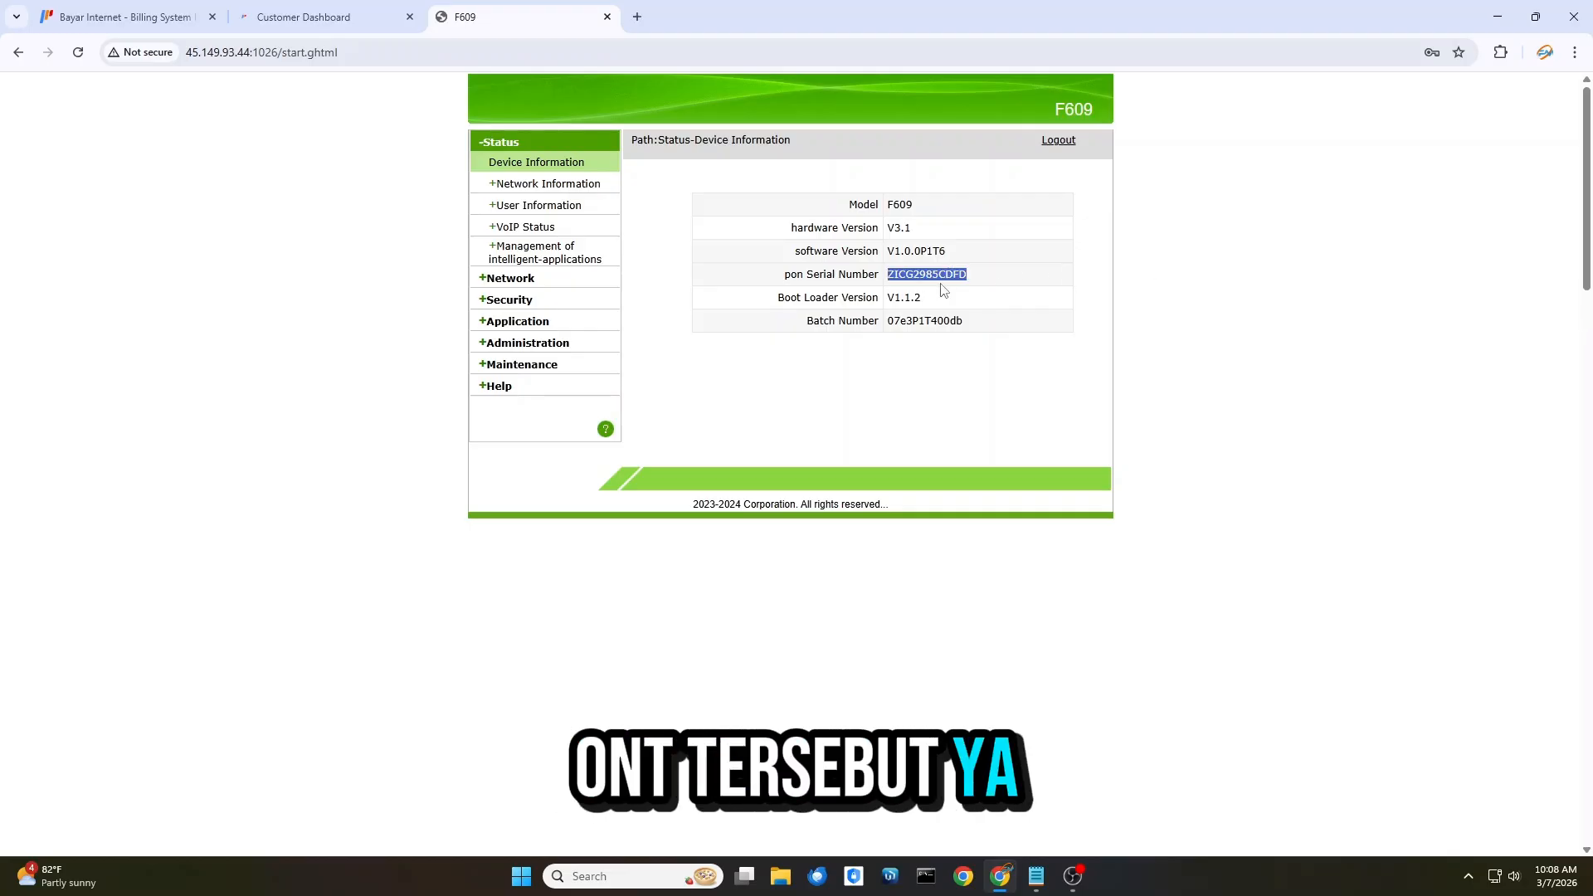
click(304, 23)
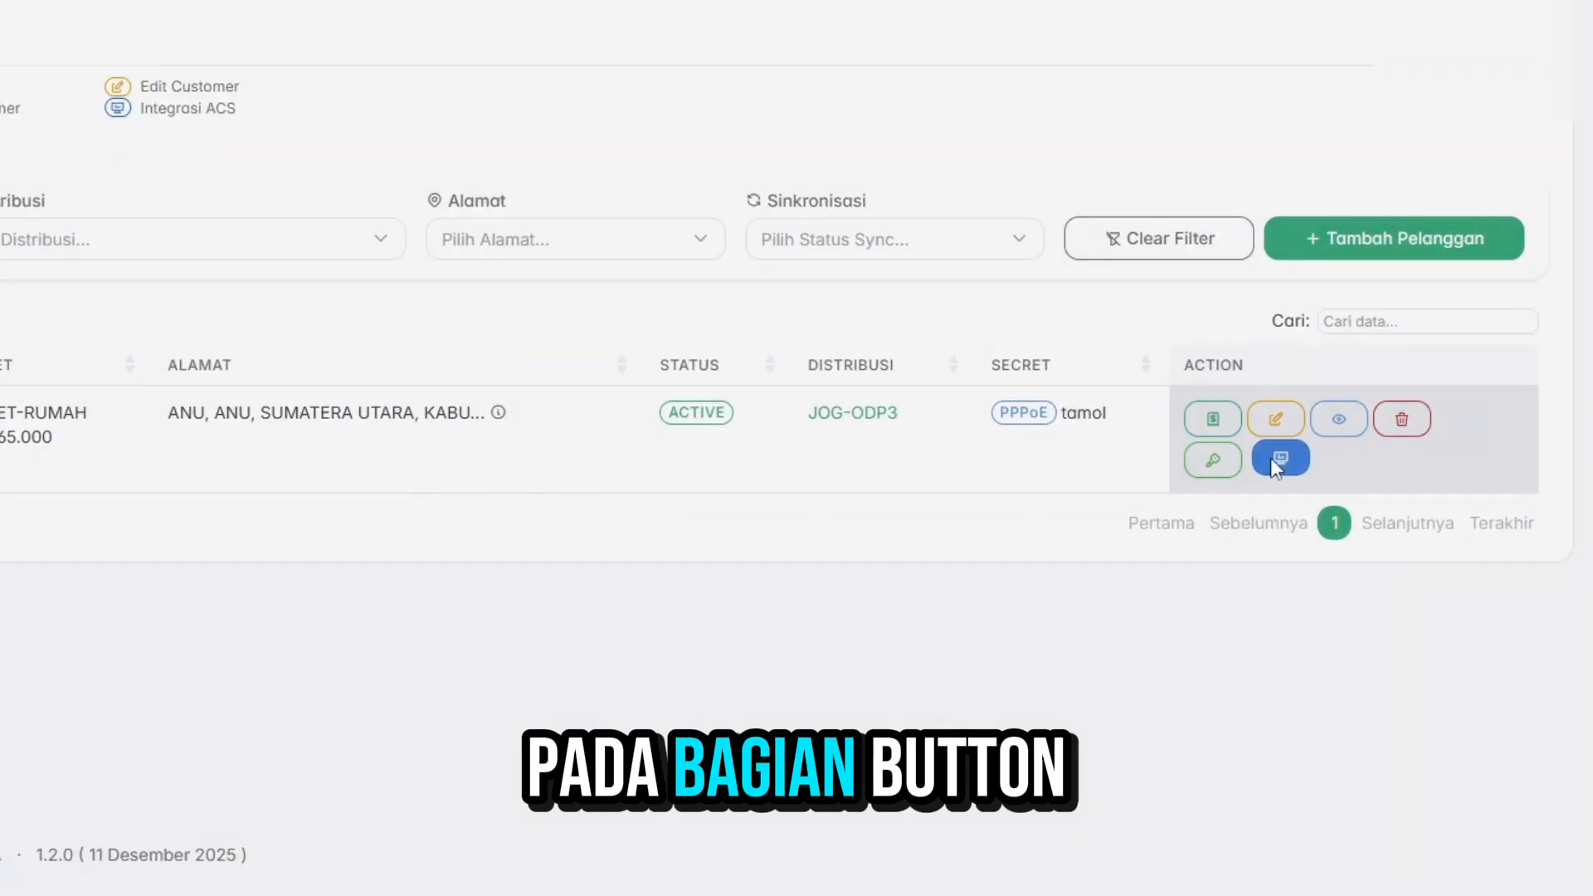
click(1380, 550)
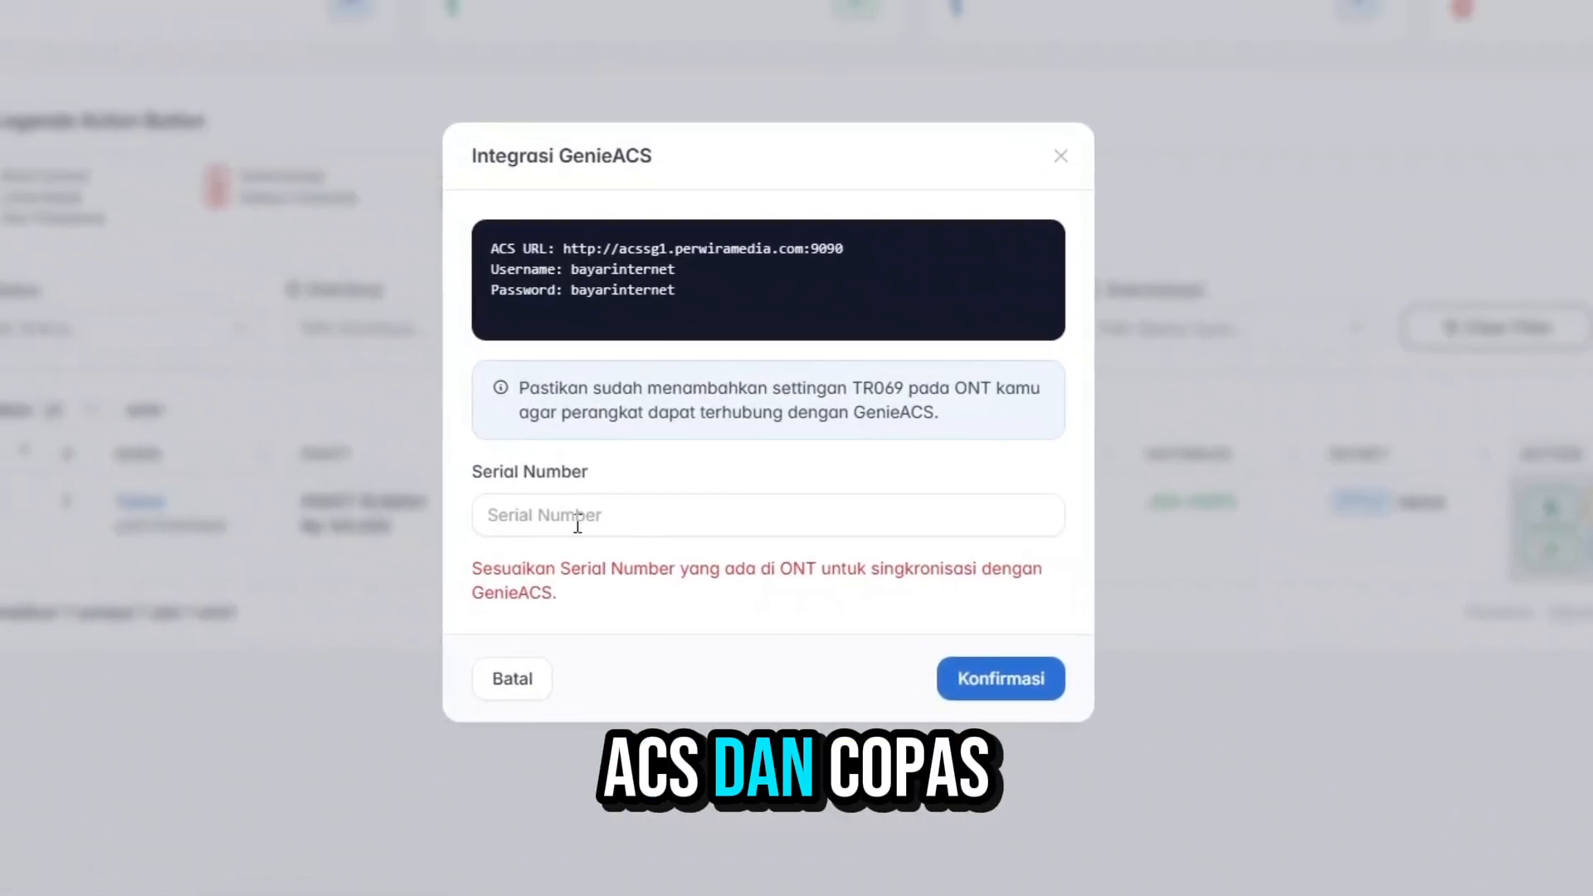
click(239, 433)
key(ctrl+v)
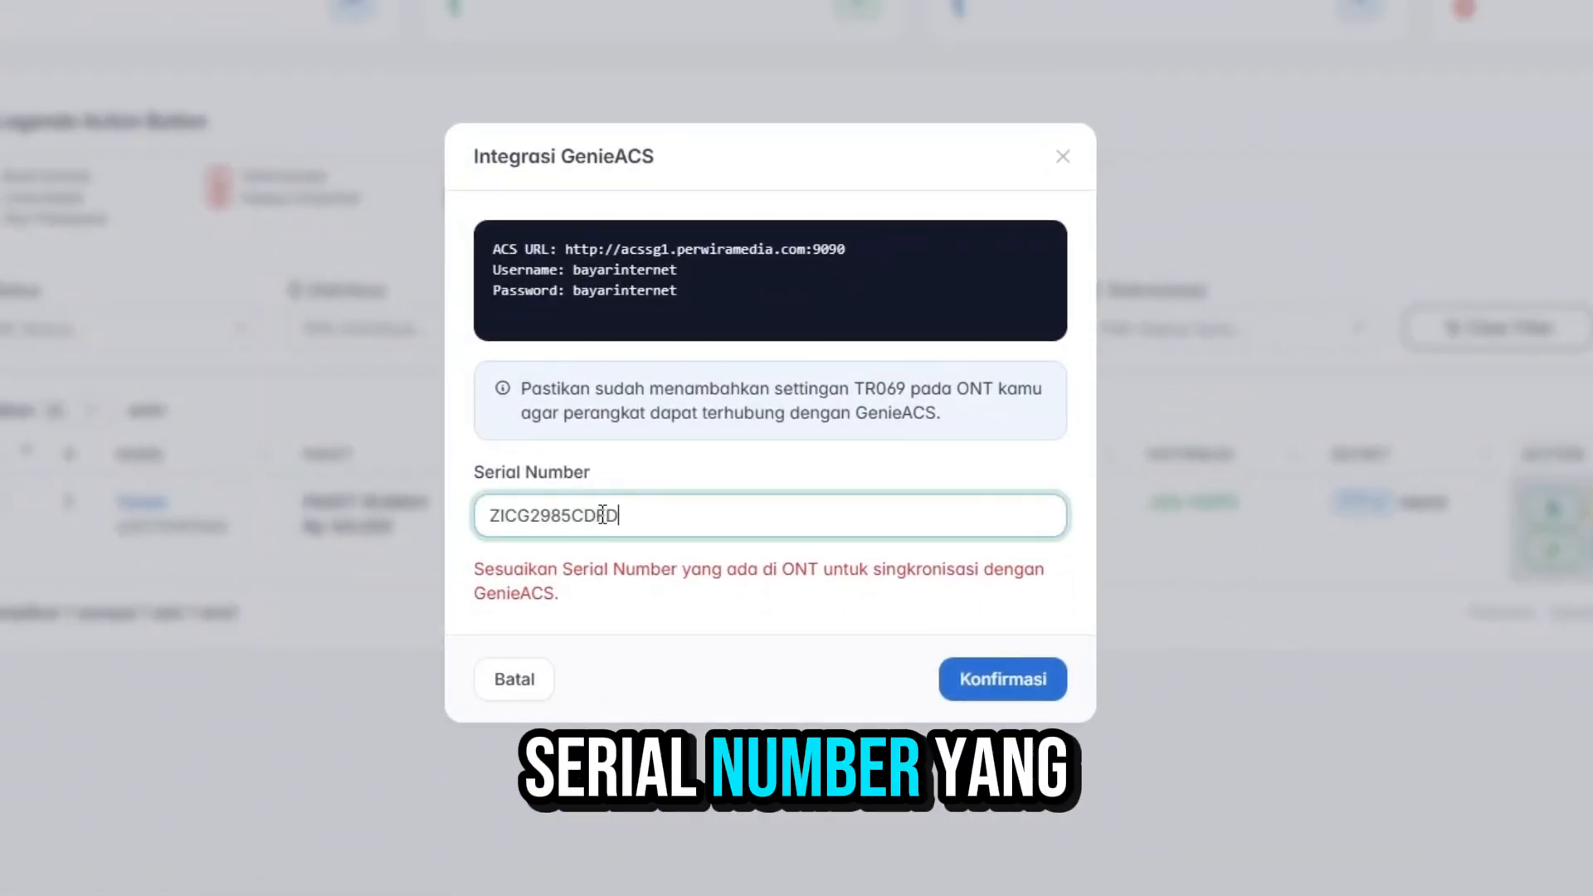
click(979, 677)
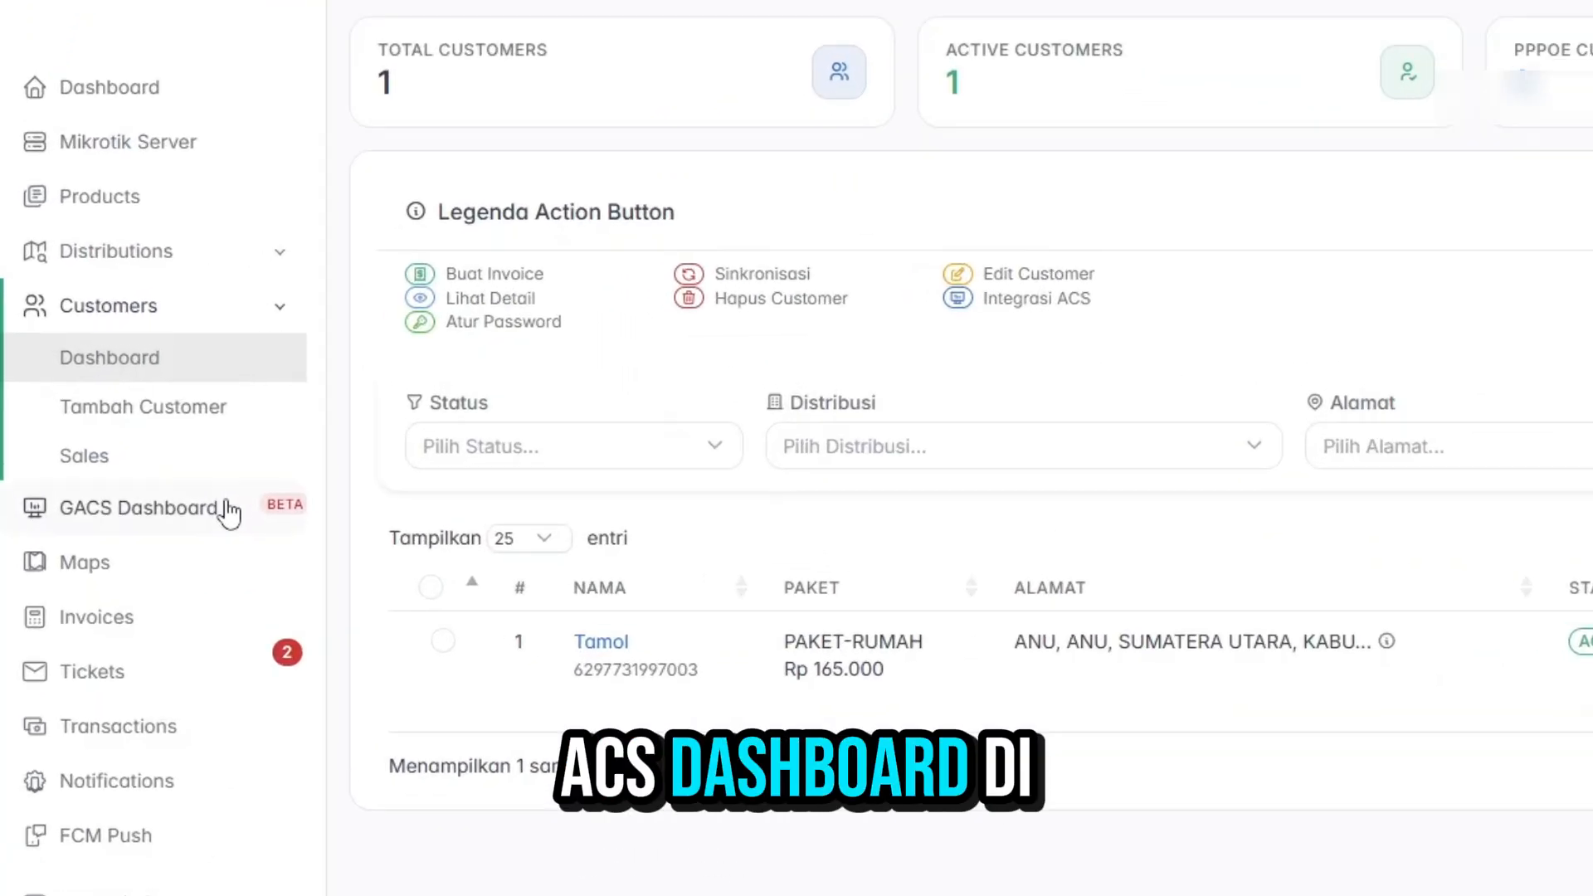
Show the integrated ONT's device details from the GACS Dashboard and review the instructions on synchronisation and WLAN changes.
click(224, 508)
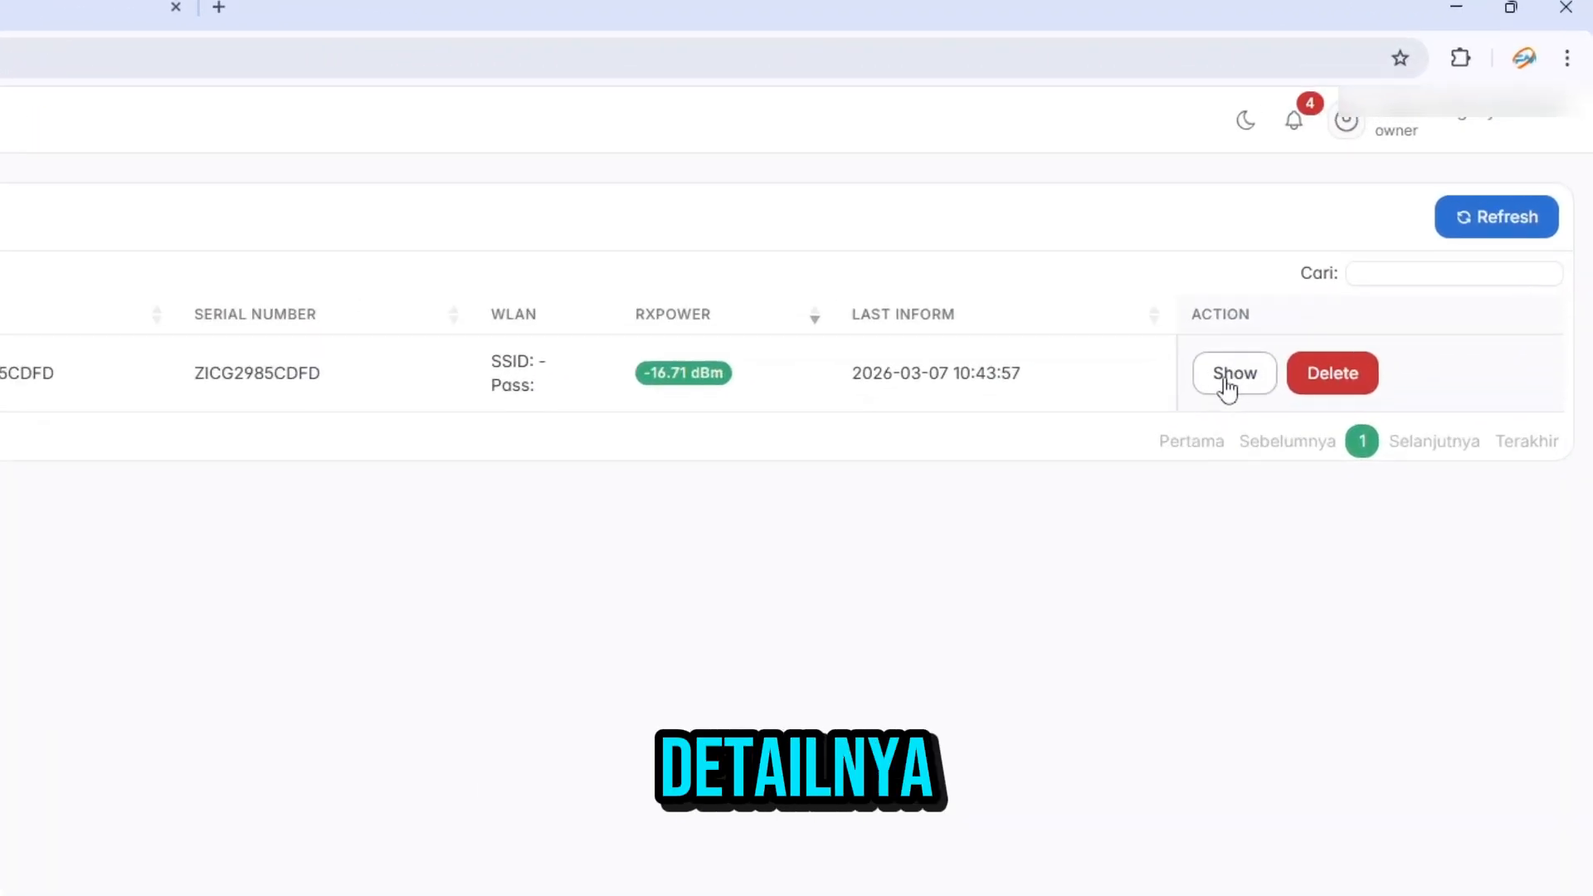
click(1227, 386)
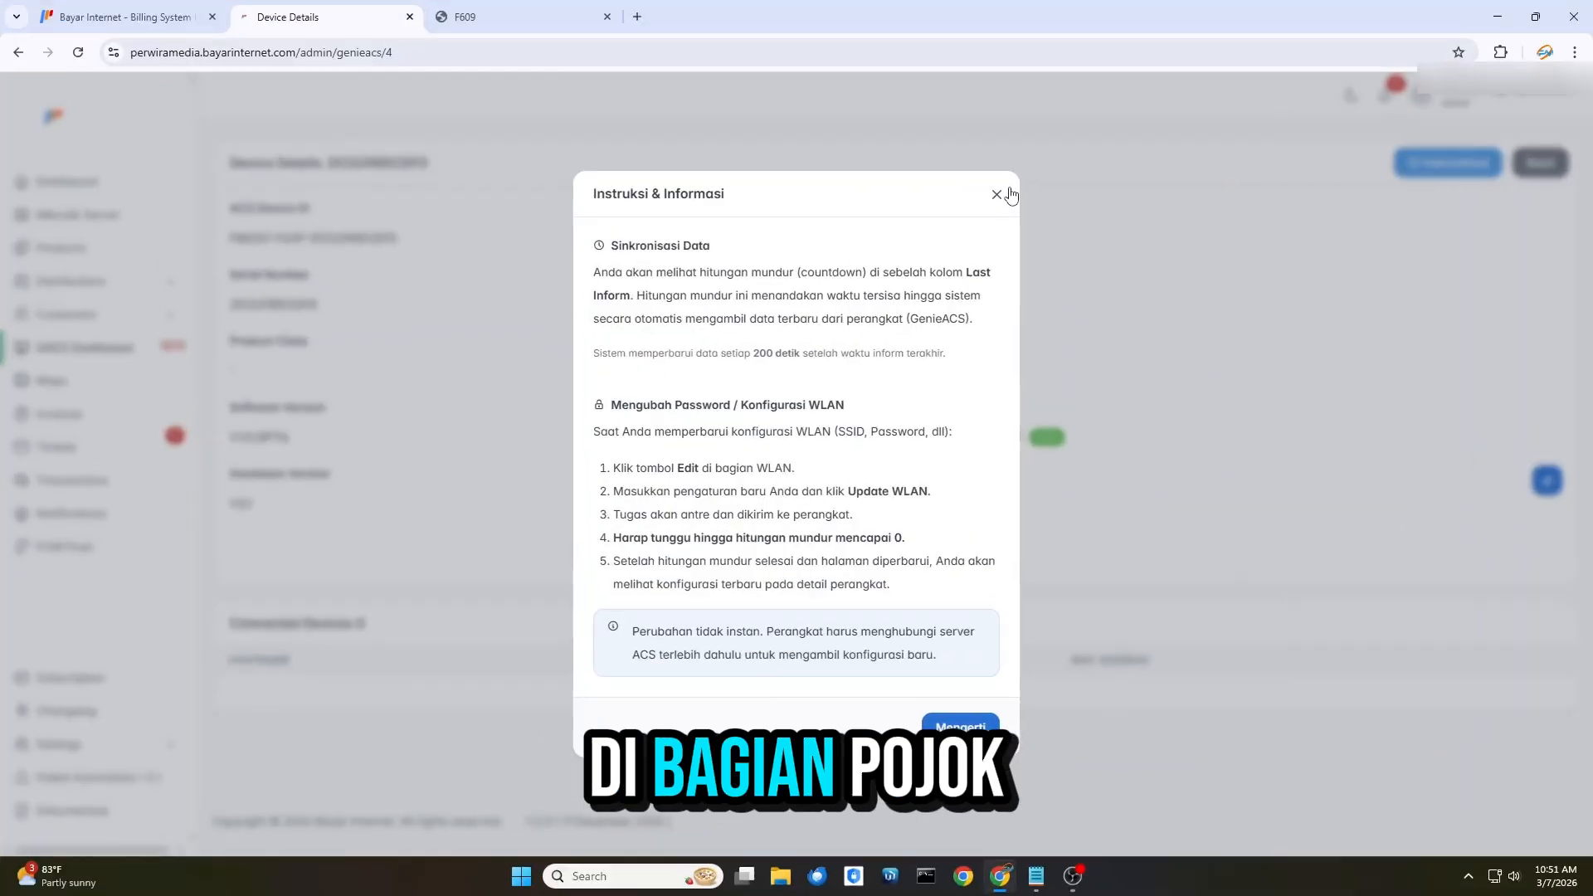
click(1007, 196)
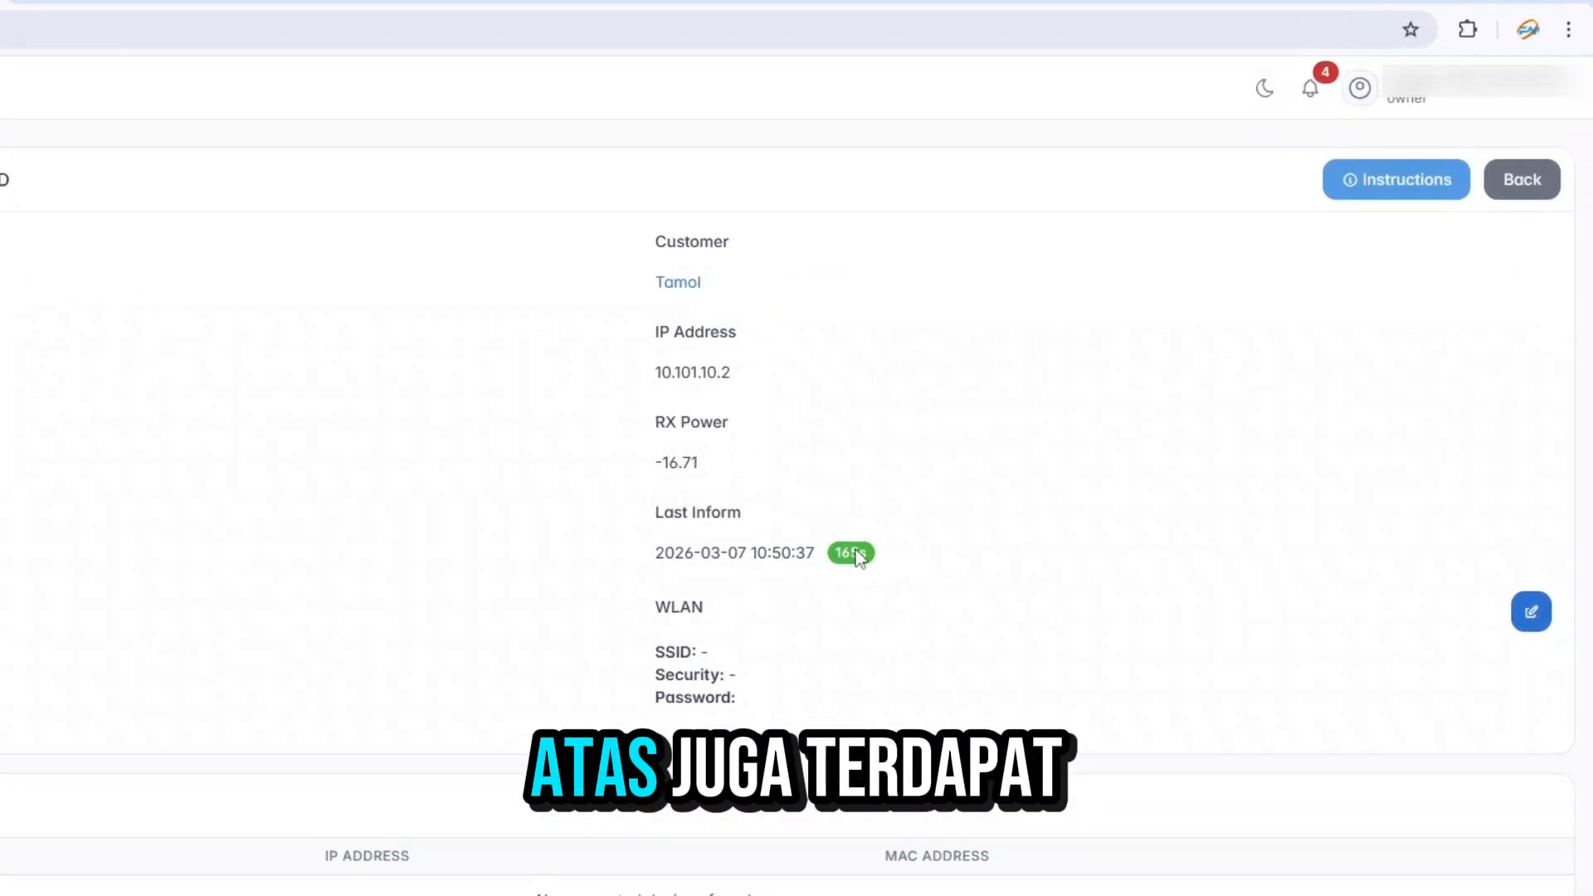
click(1444, 170)
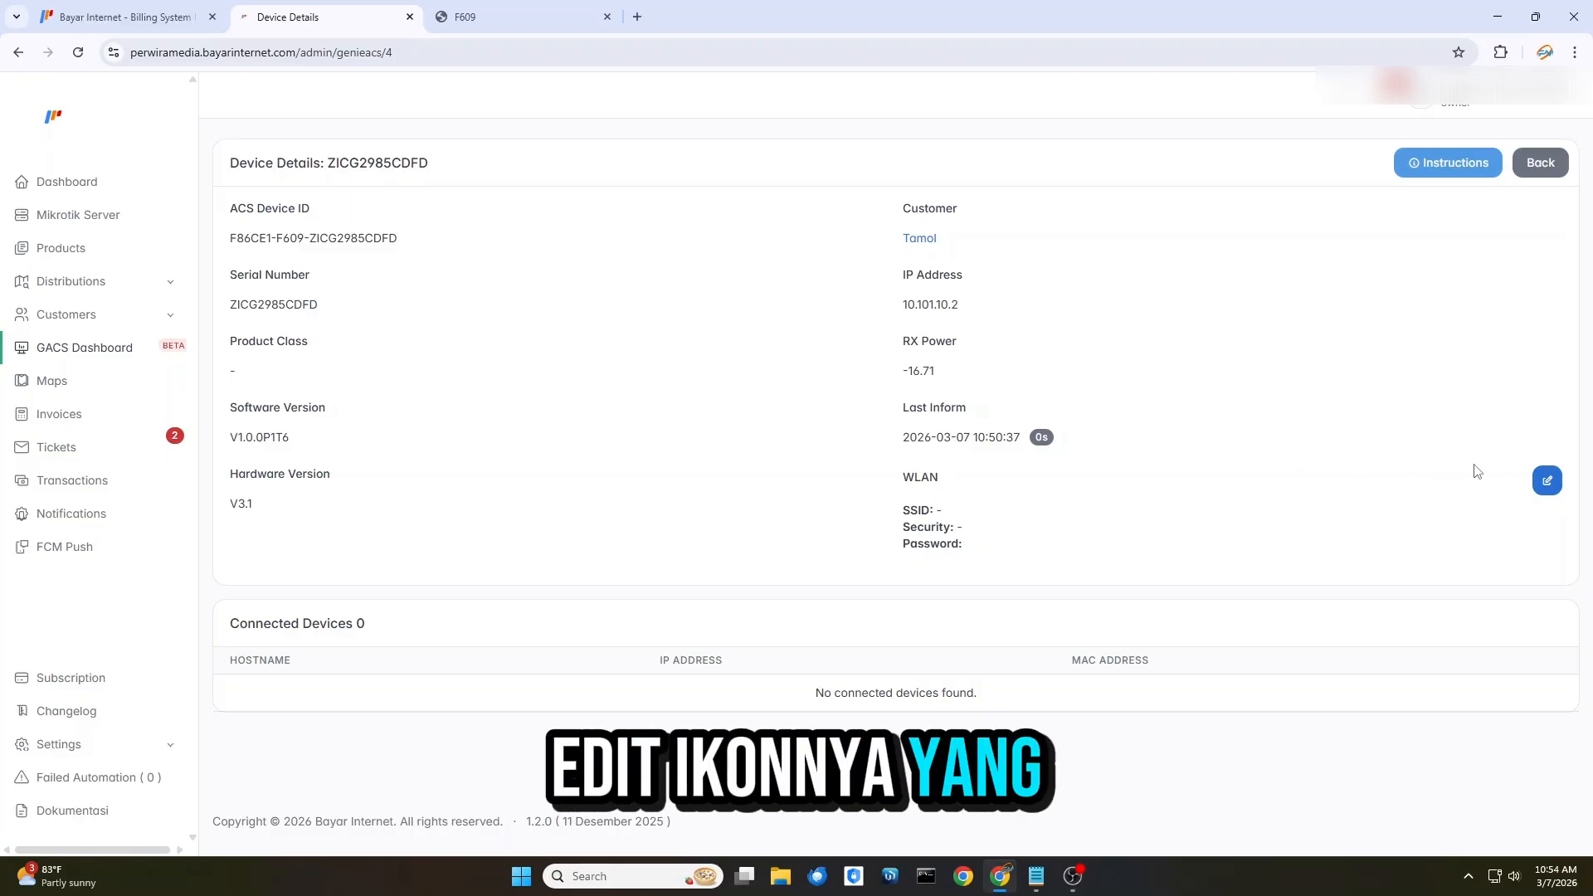
Edit the device's WLAN configuration with SSID Minper and a new Wi-Fi password, keeping WPA2PSK security, and update the WLAN.
click(1547, 483)
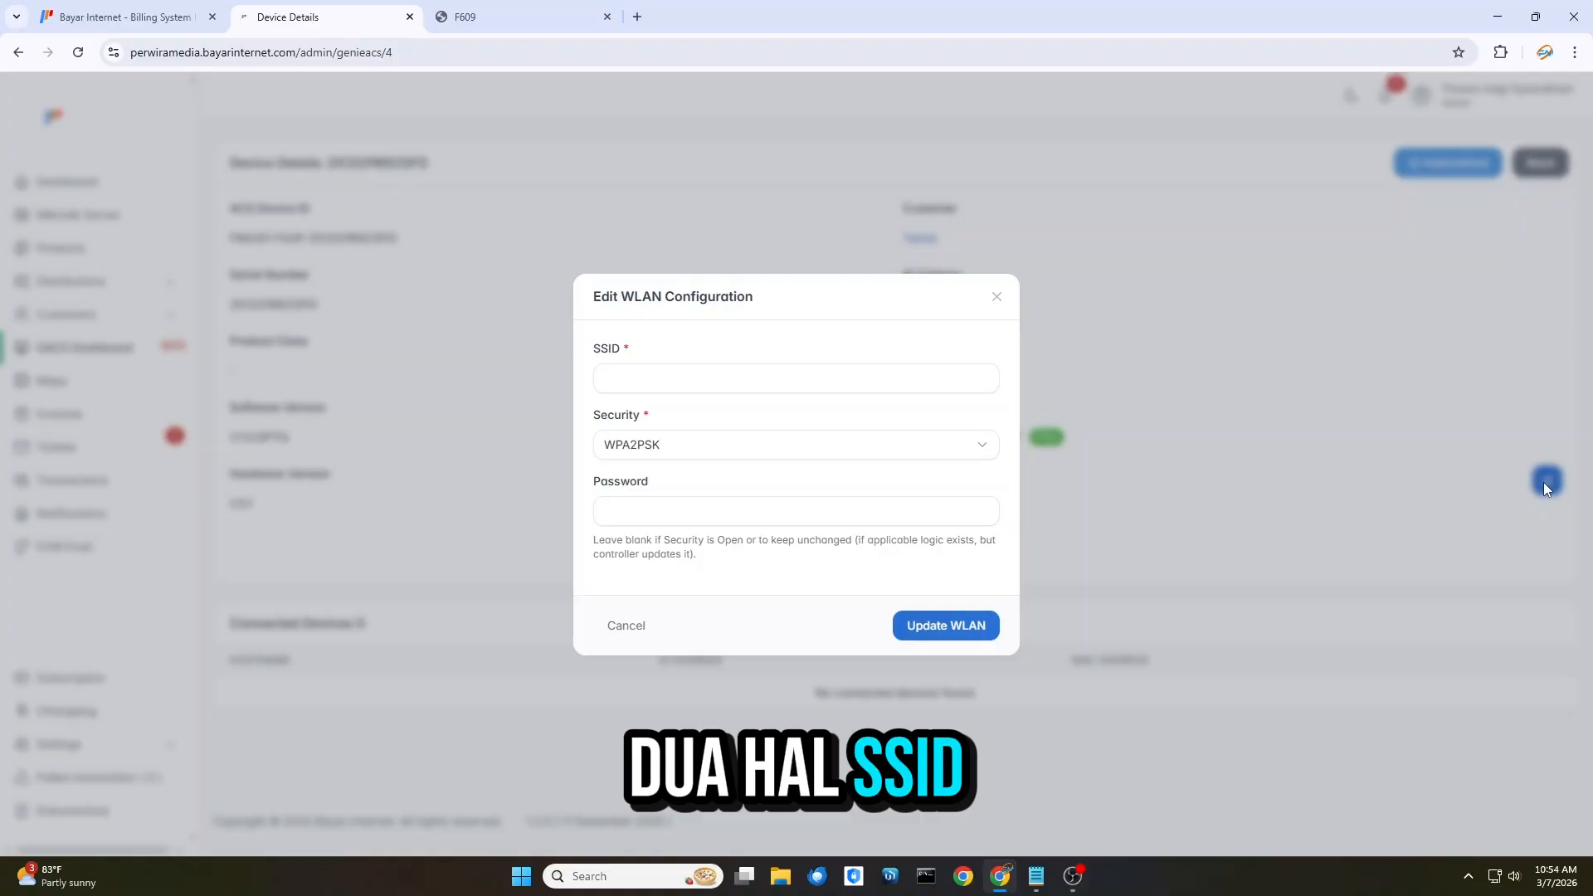
click(770, 385)
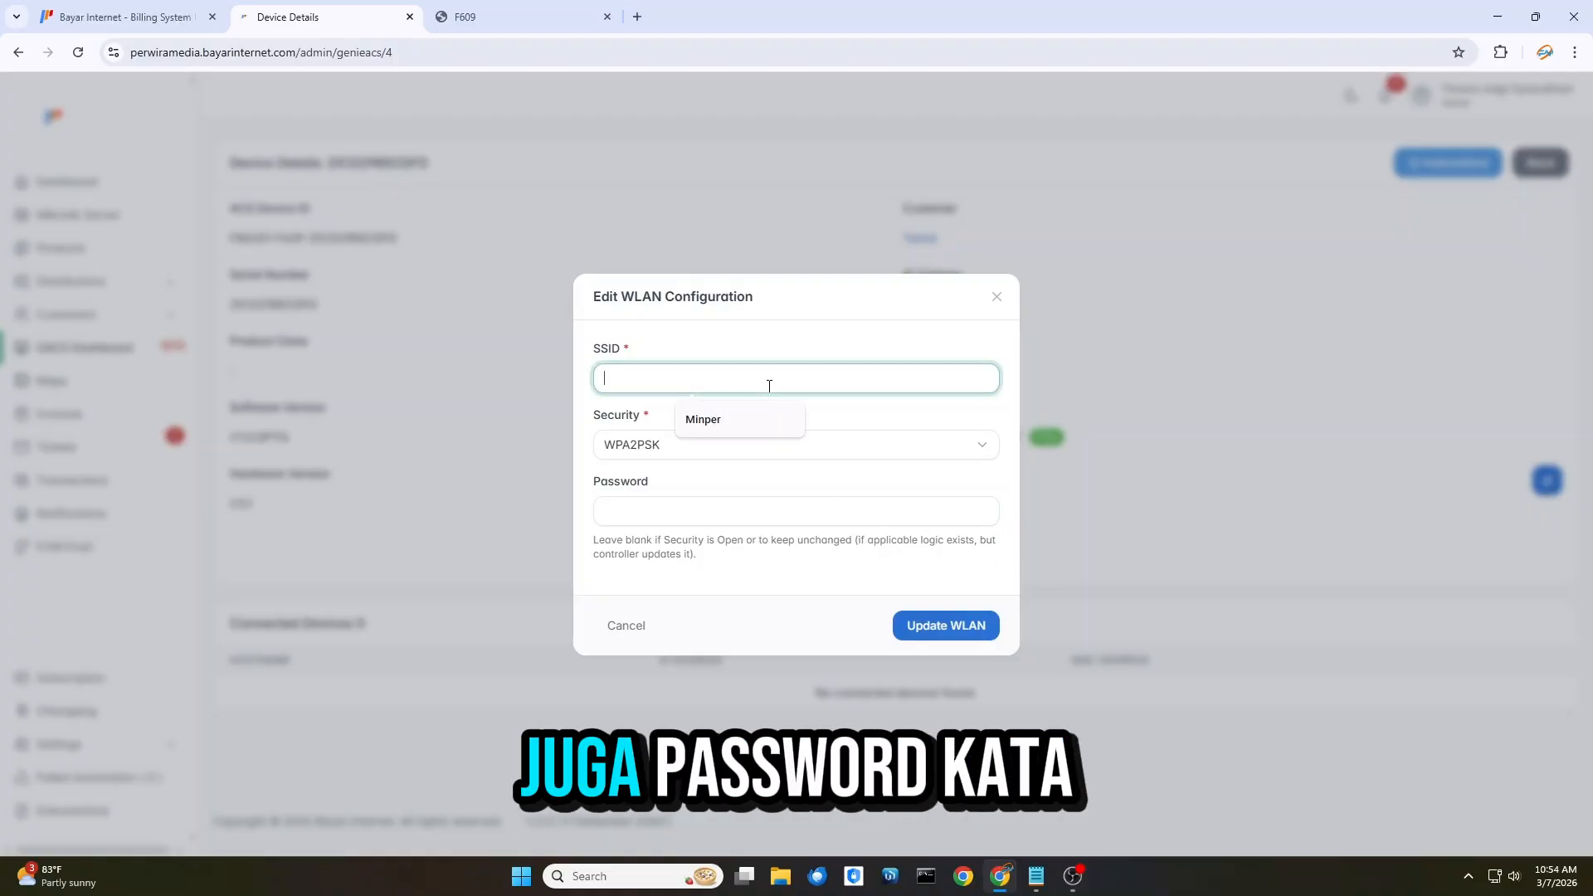
text(Minper)
click(666, 510)
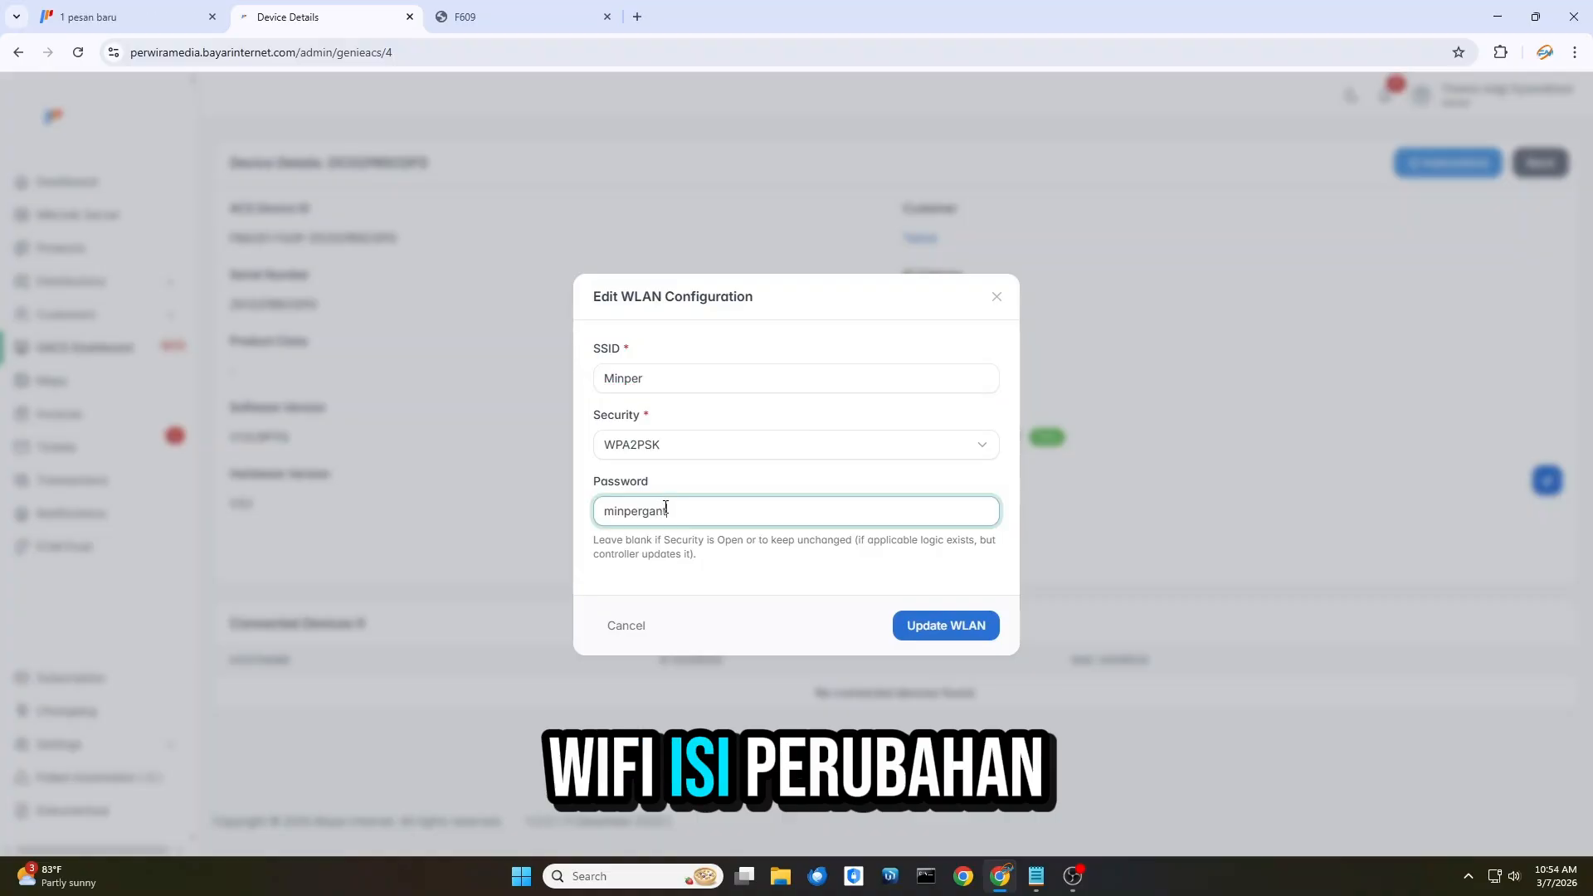
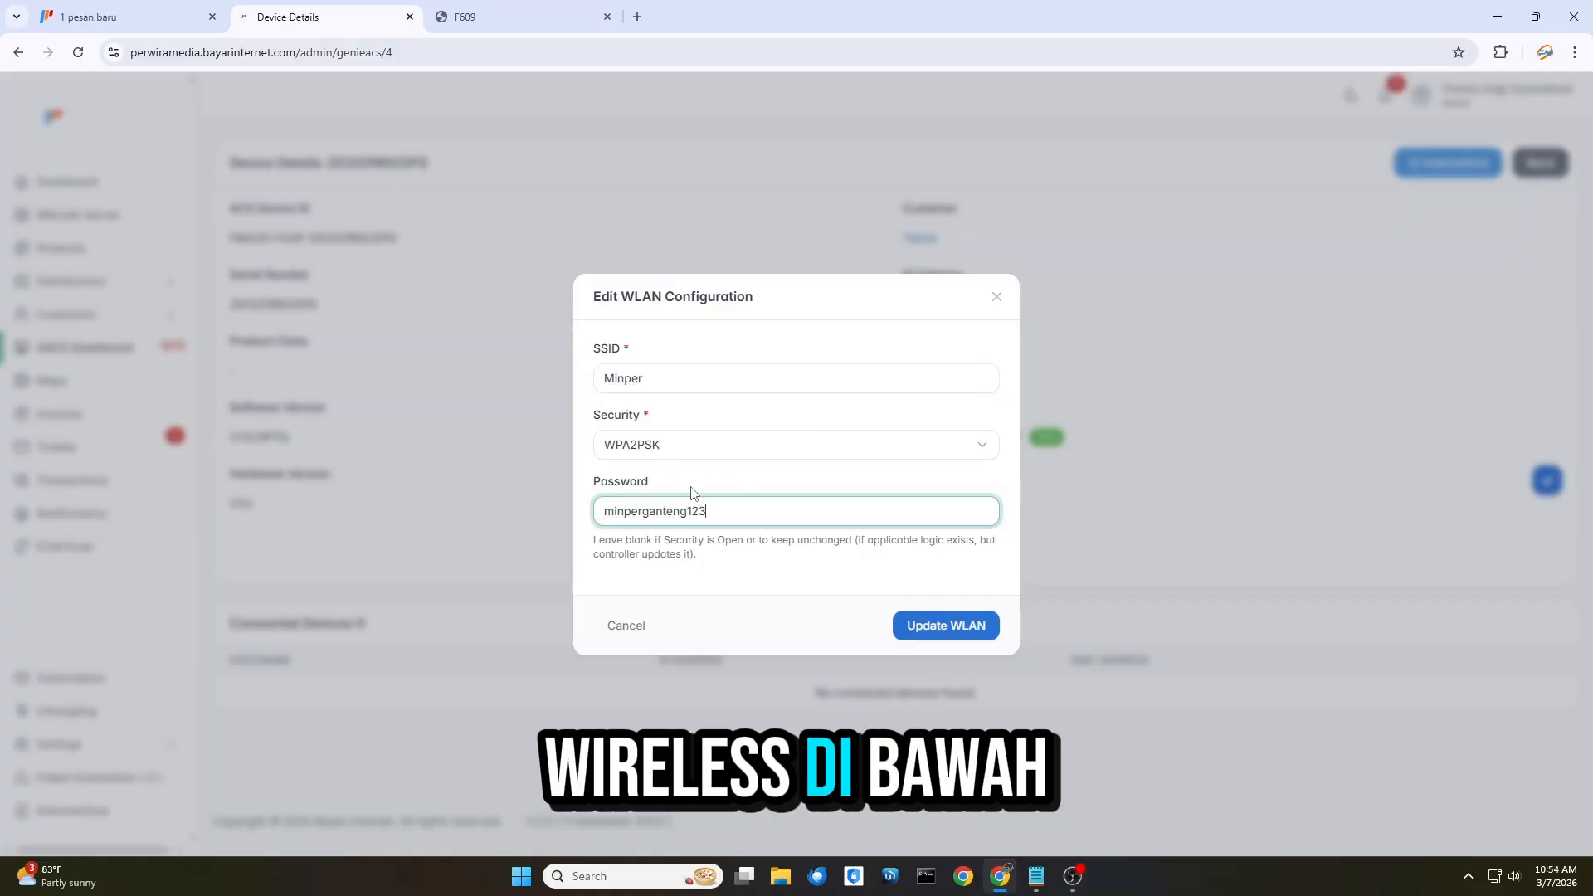
click(941, 624)
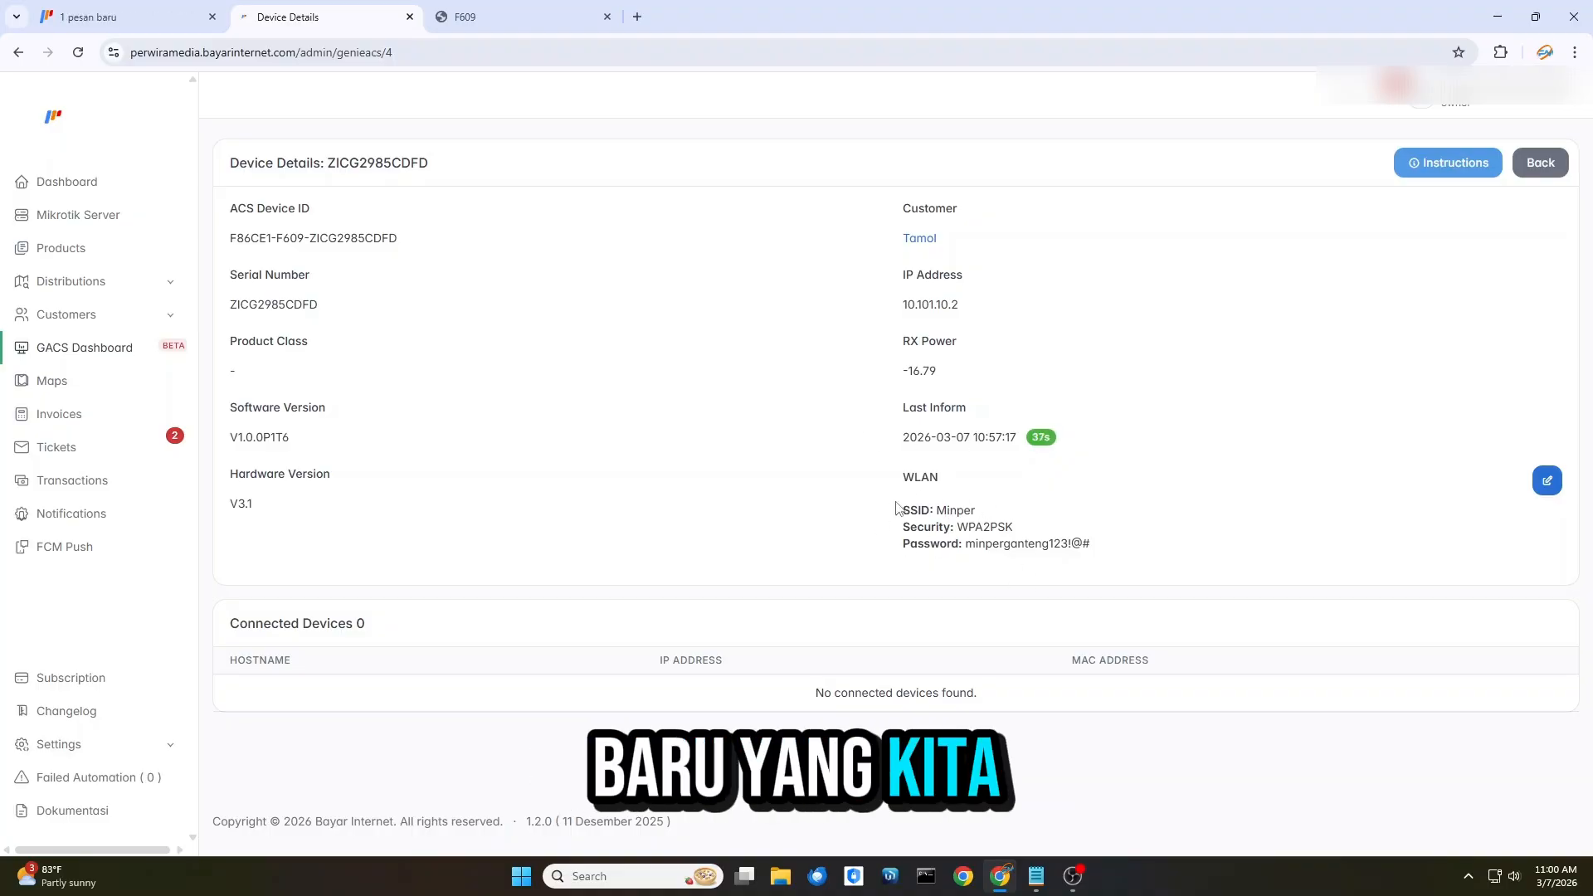
Switch to the F609 router page and check the SSID and security settings of its 2.4G WLAN radio.
click(505, 6)
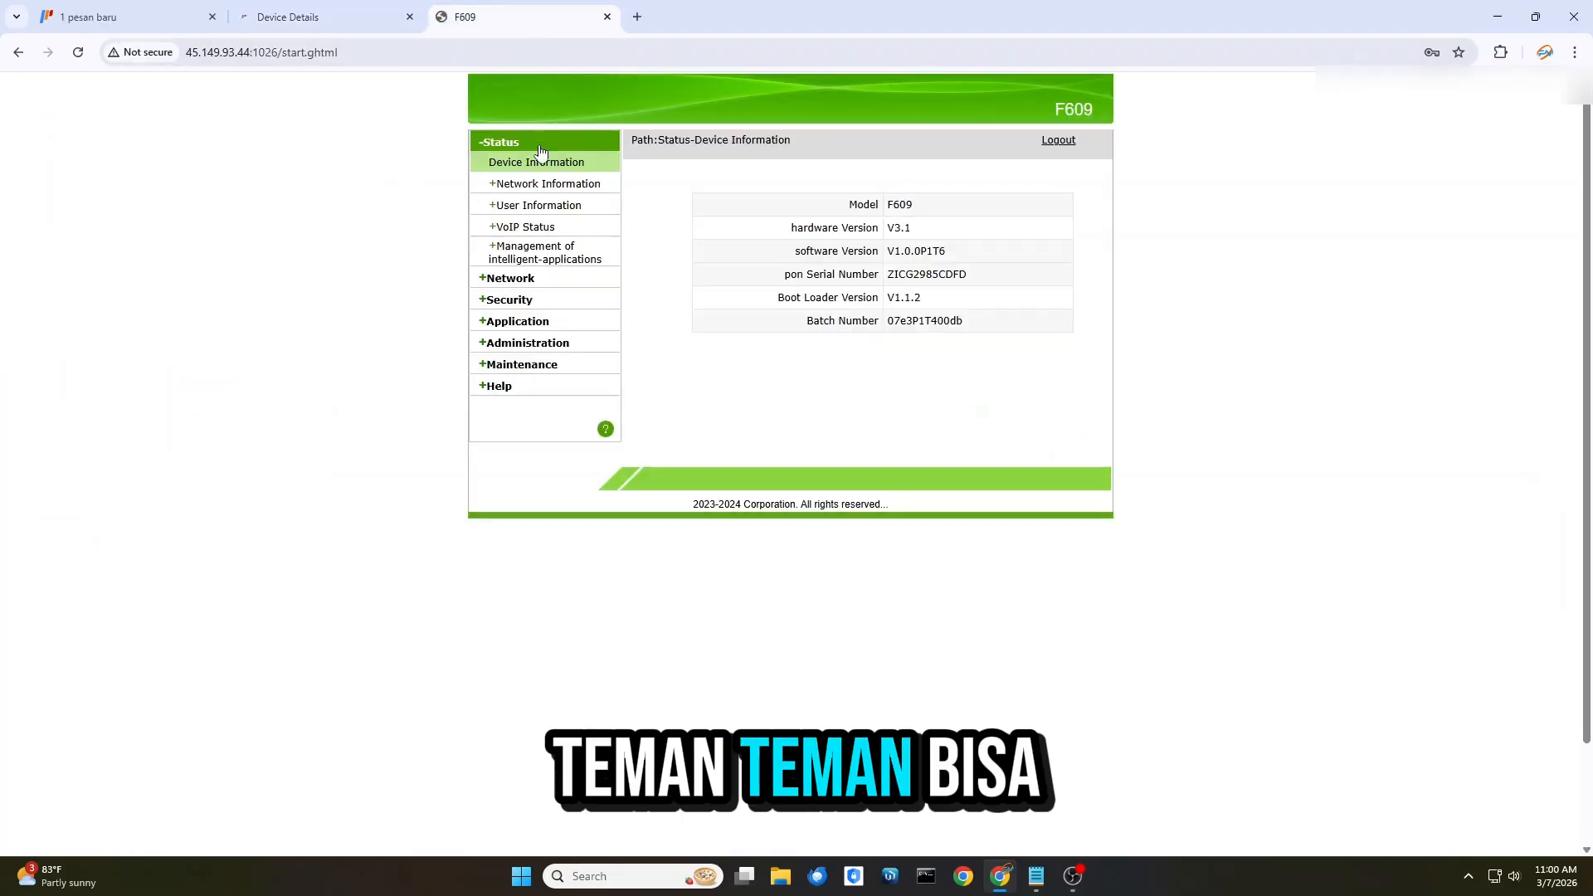
click(546, 286)
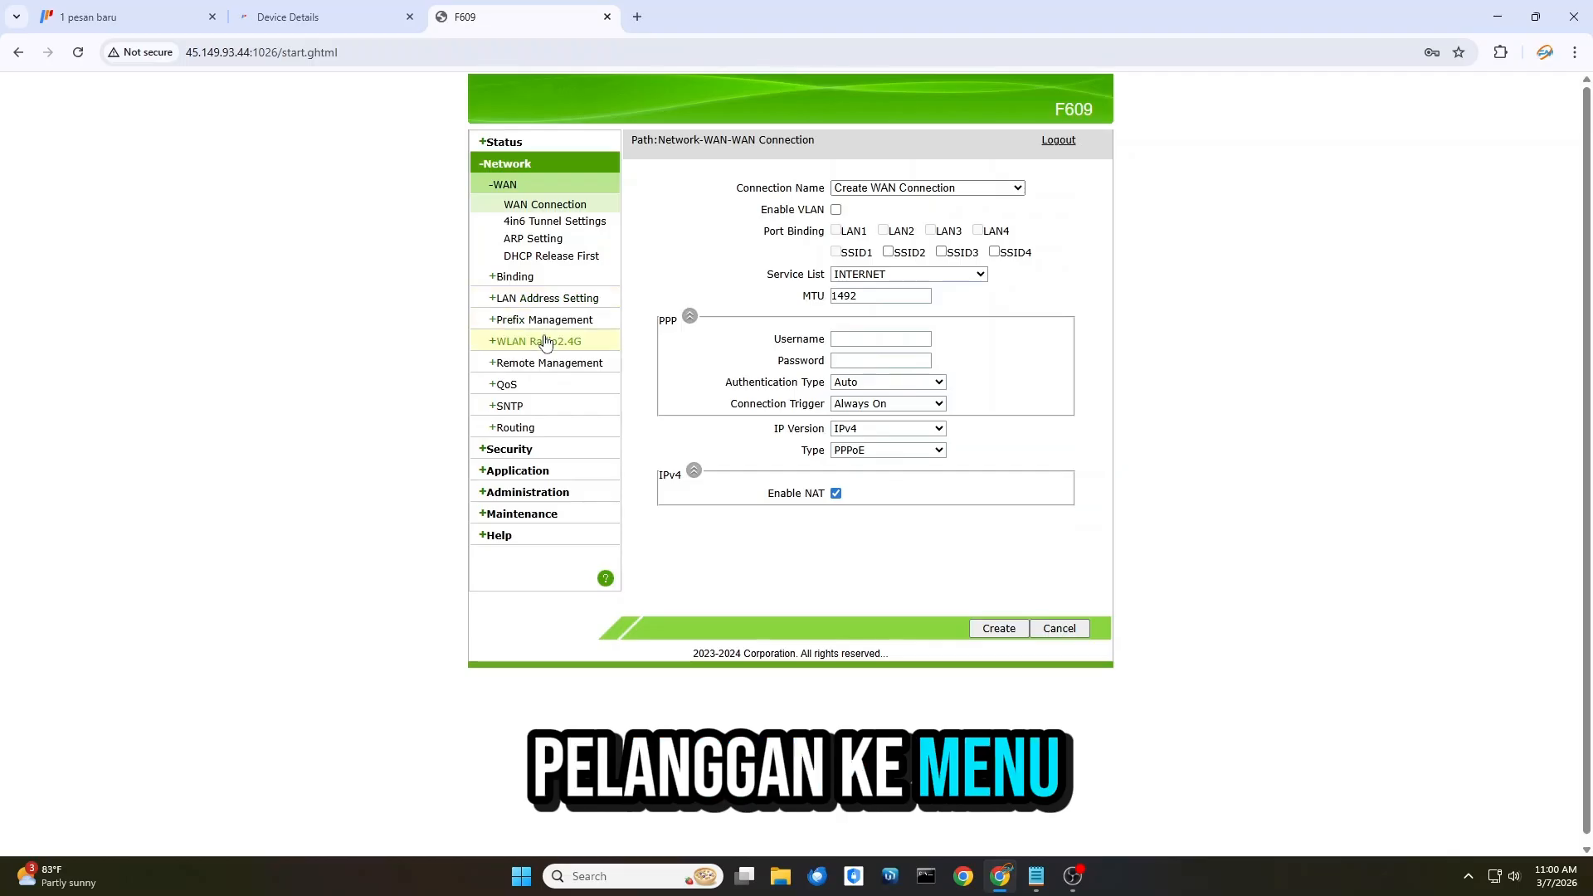
click(538, 342)
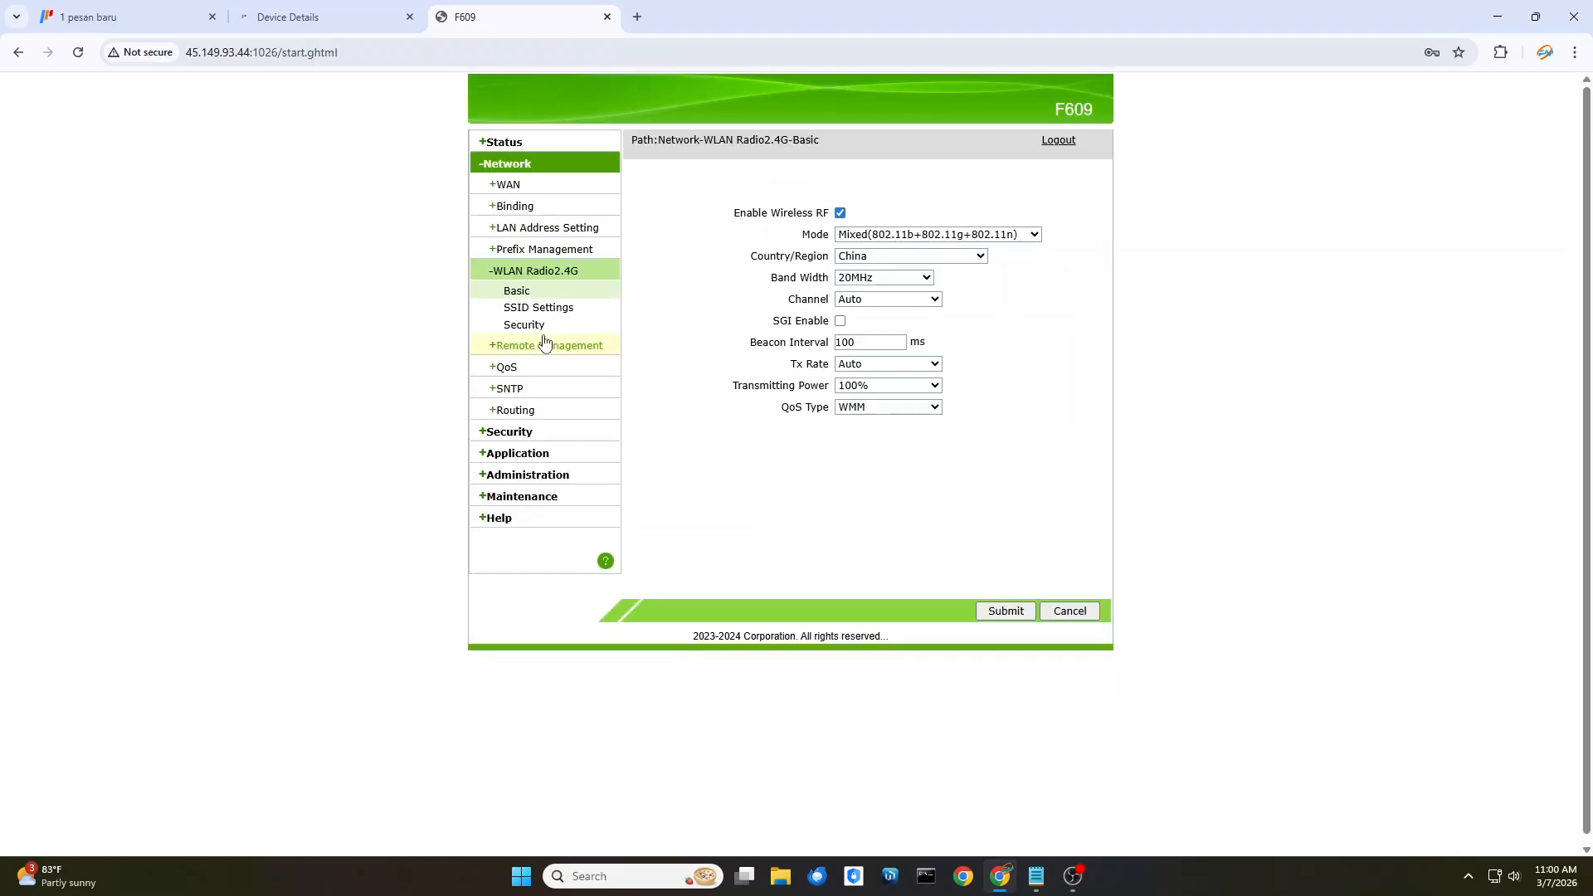
click(547, 314)
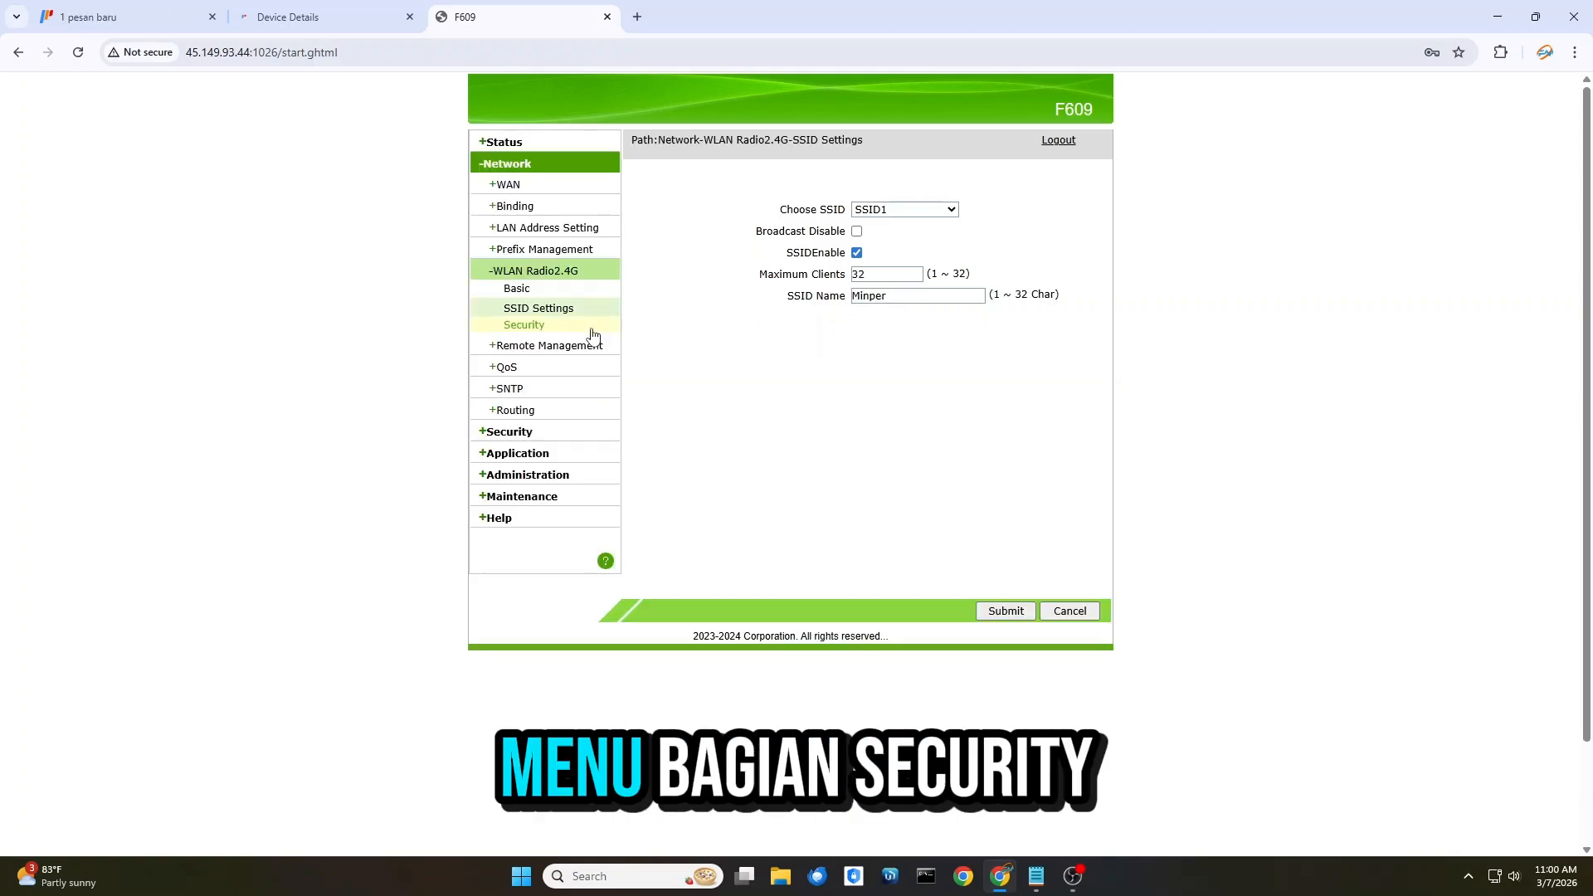
click(524, 325)
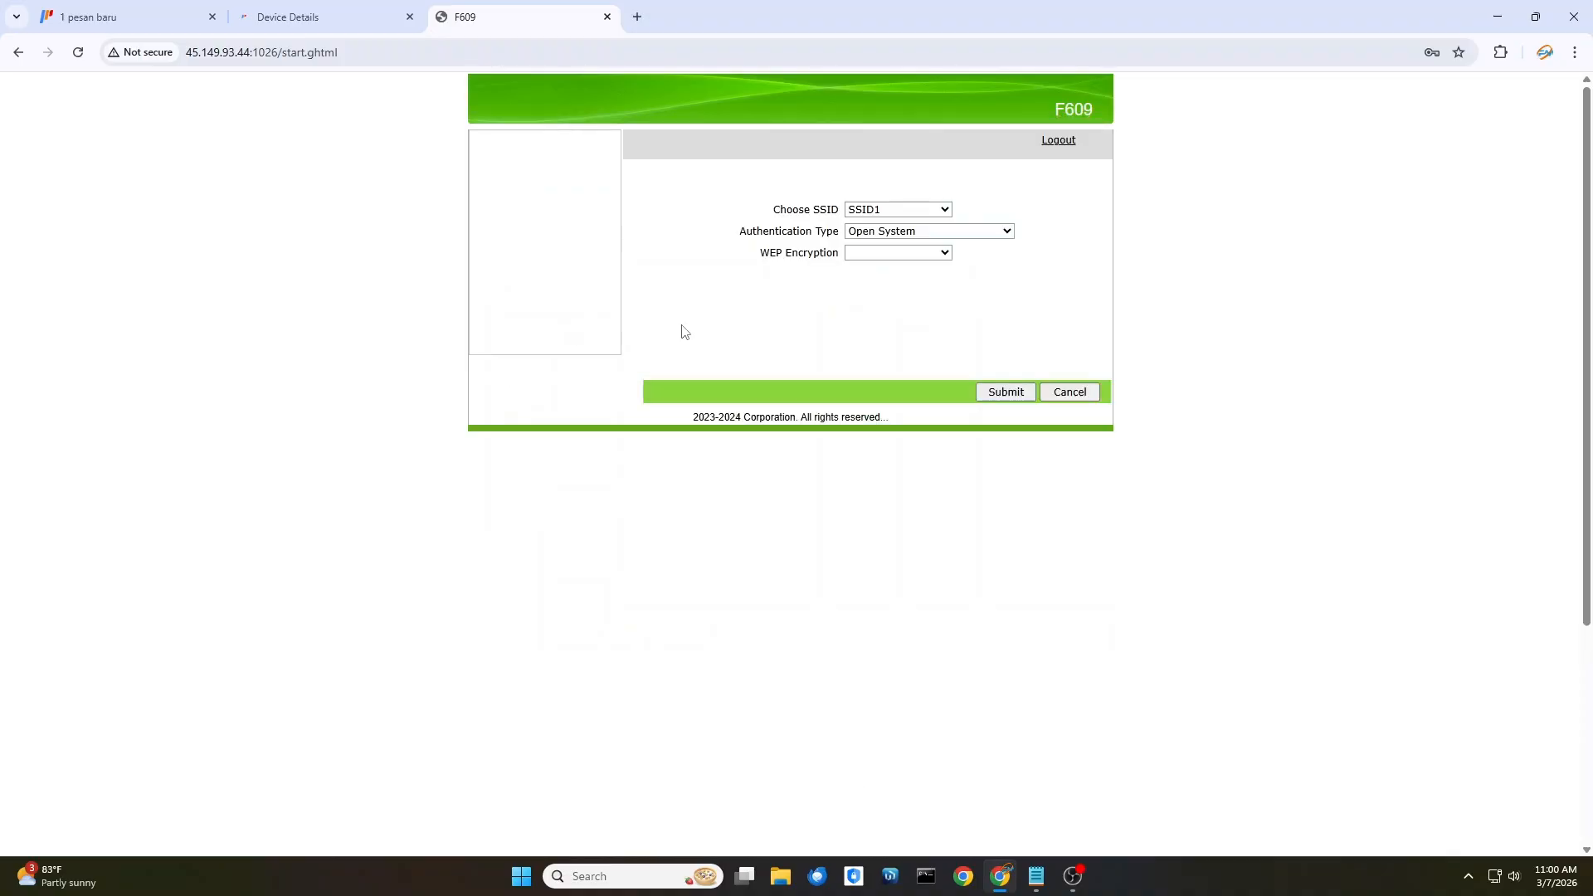